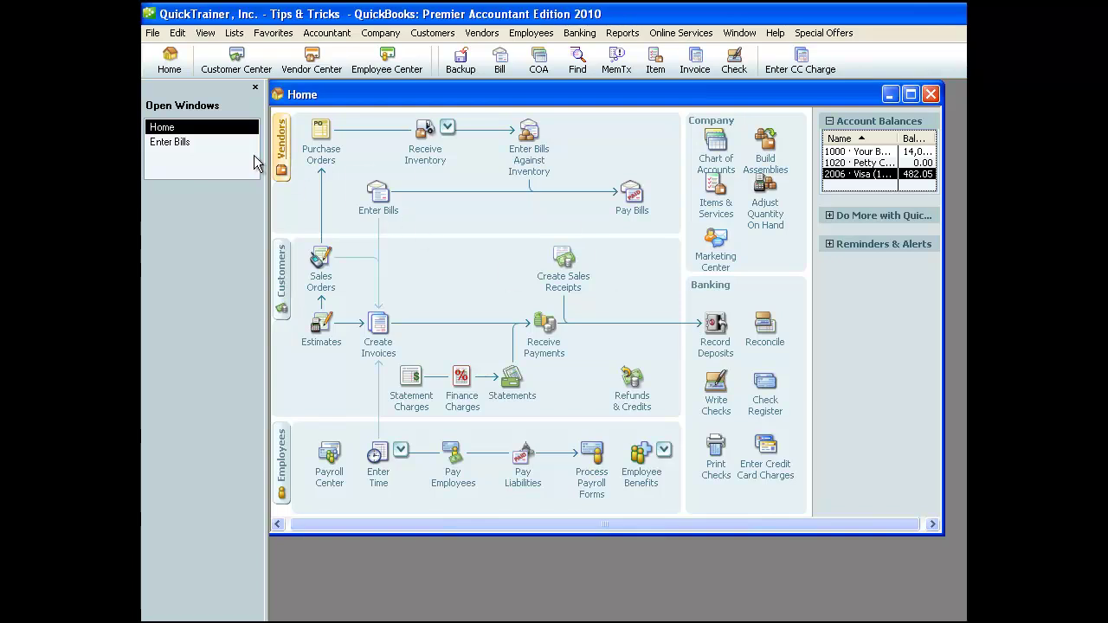
# Review the 482.05 December Visa bill, then close it.
pyautogui.click(198, 143)
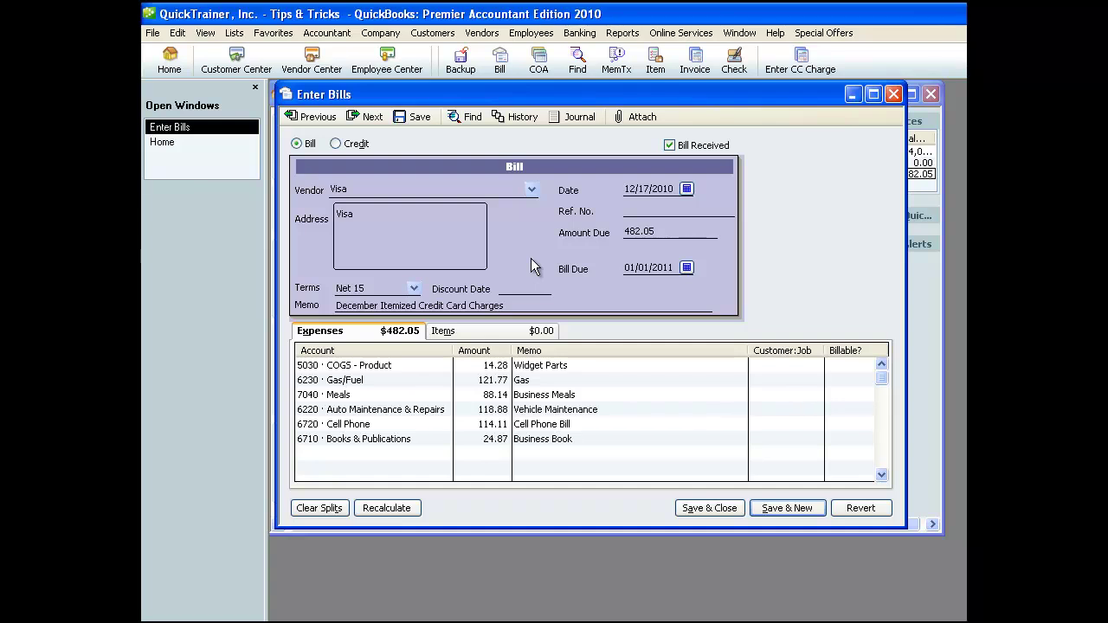
pyautogui.hotkey('alt', 'a')
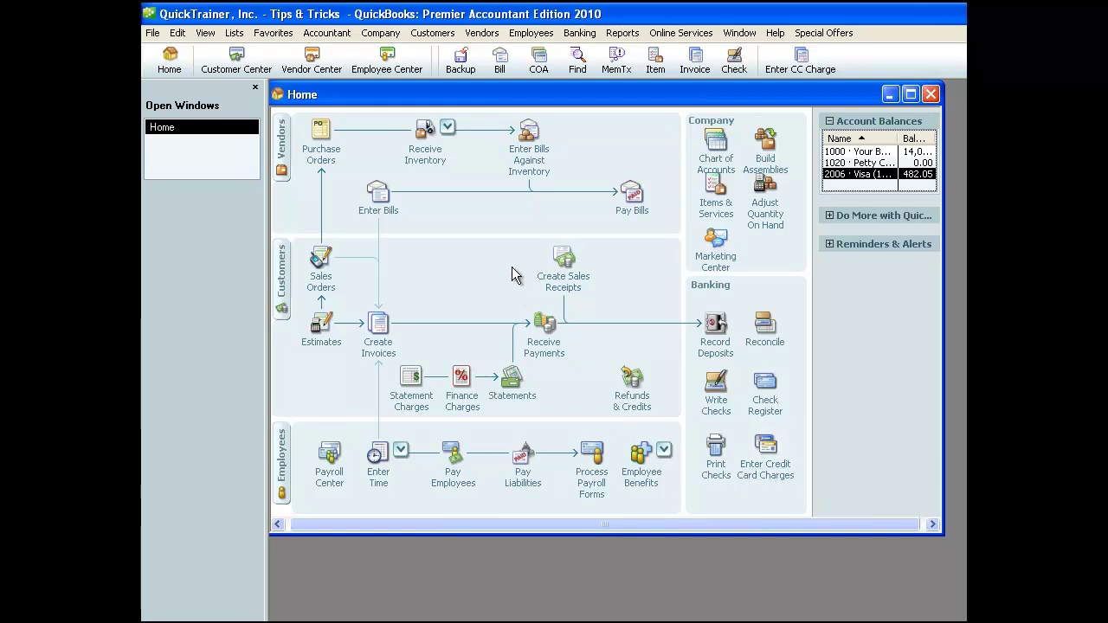
pyautogui.click(716, 140)
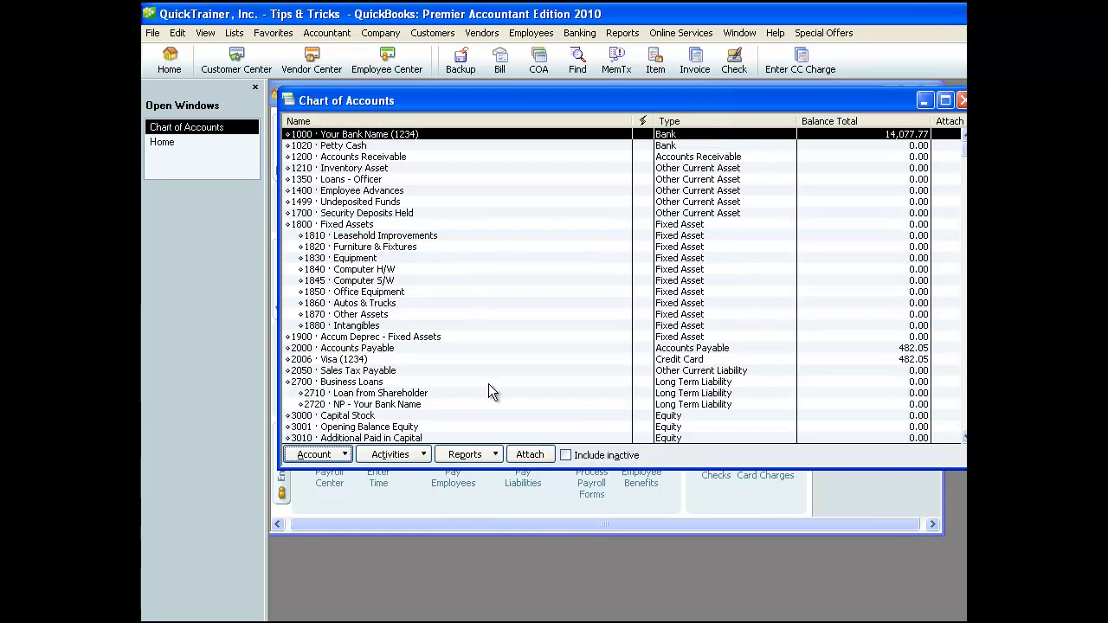
pyautogui.click(356, 358)
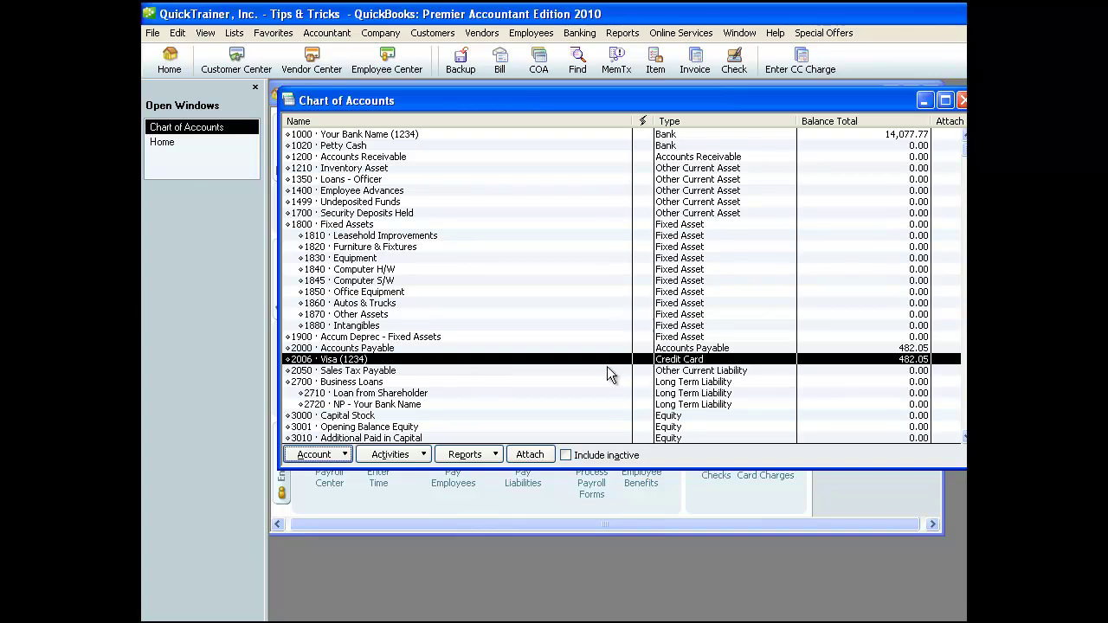
pyautogui.rightClick(573, 358)
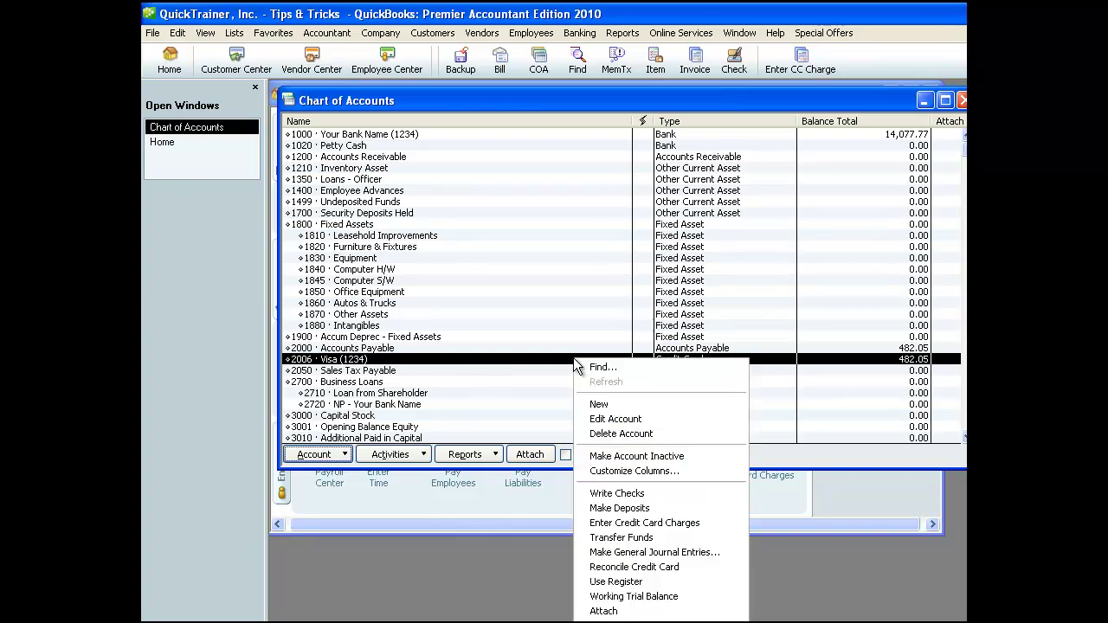
pyautogui.click(602, 417)
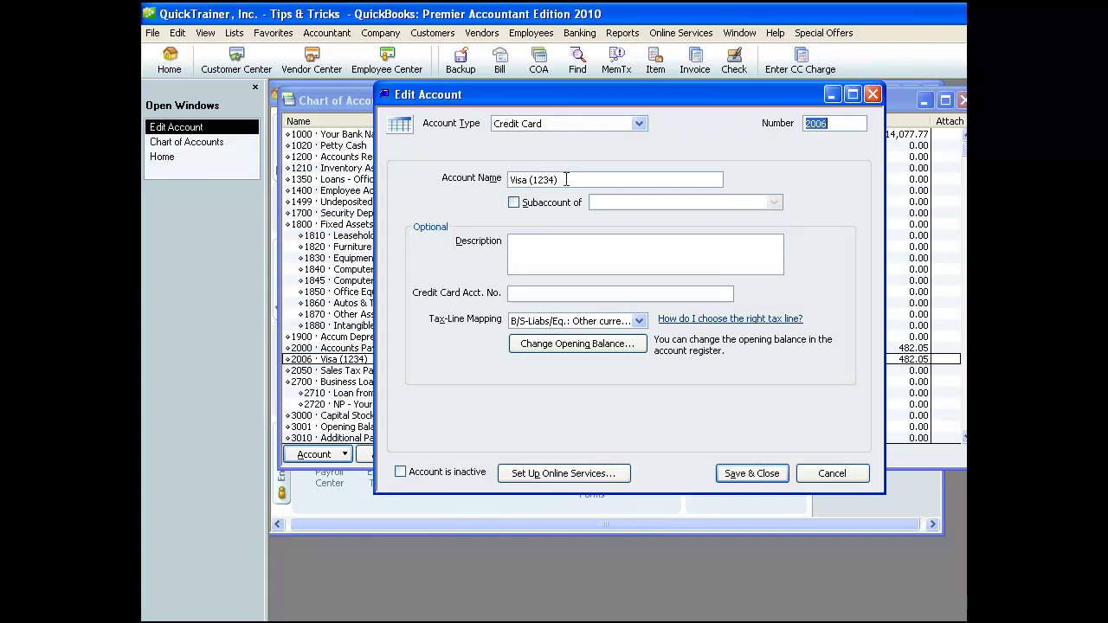
pyautogui.click(752, 474)
# Close the chart of accounts and start a new Visa (1234) credit card charge.
pyautogui.press('Escape')
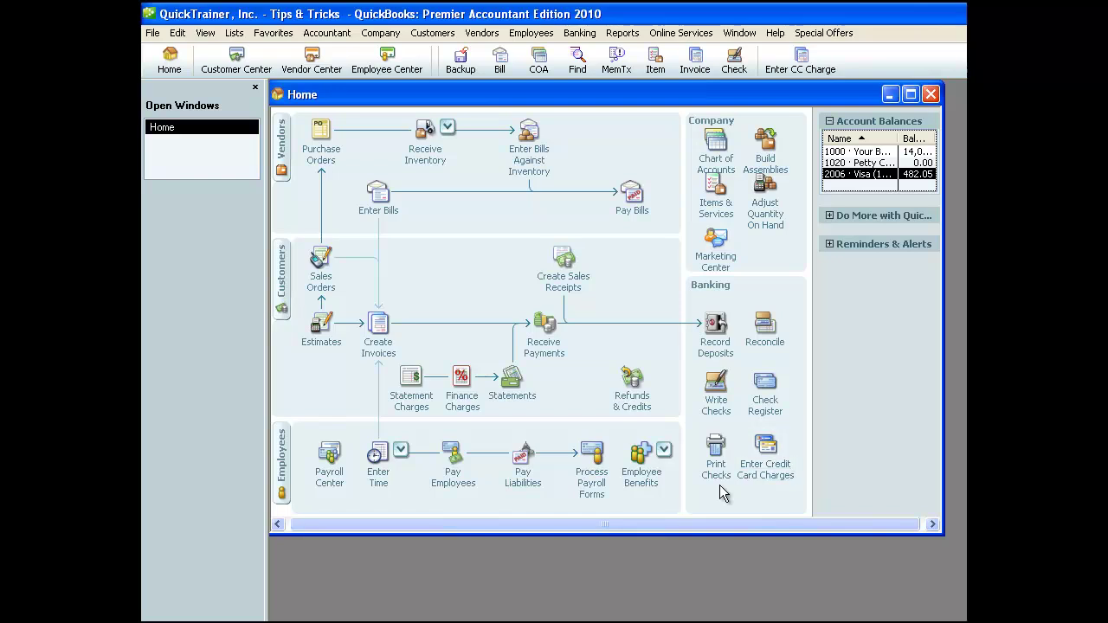
pyautogui.click(765, 446)
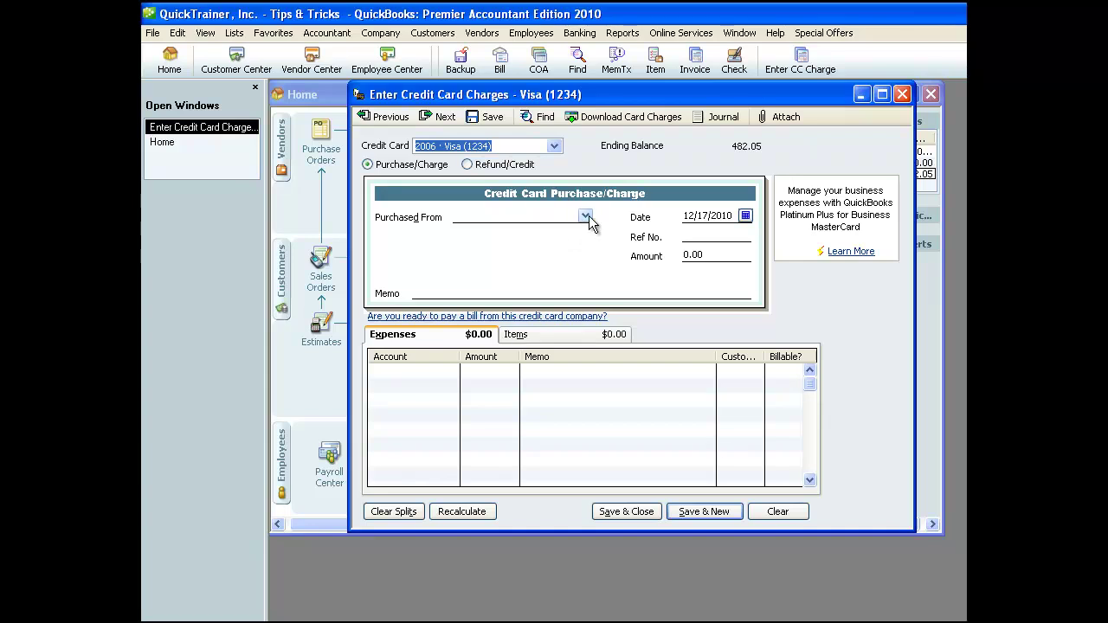
pyautogui.moveTo(554, 95); pyautogui.dragTo(488, 96)
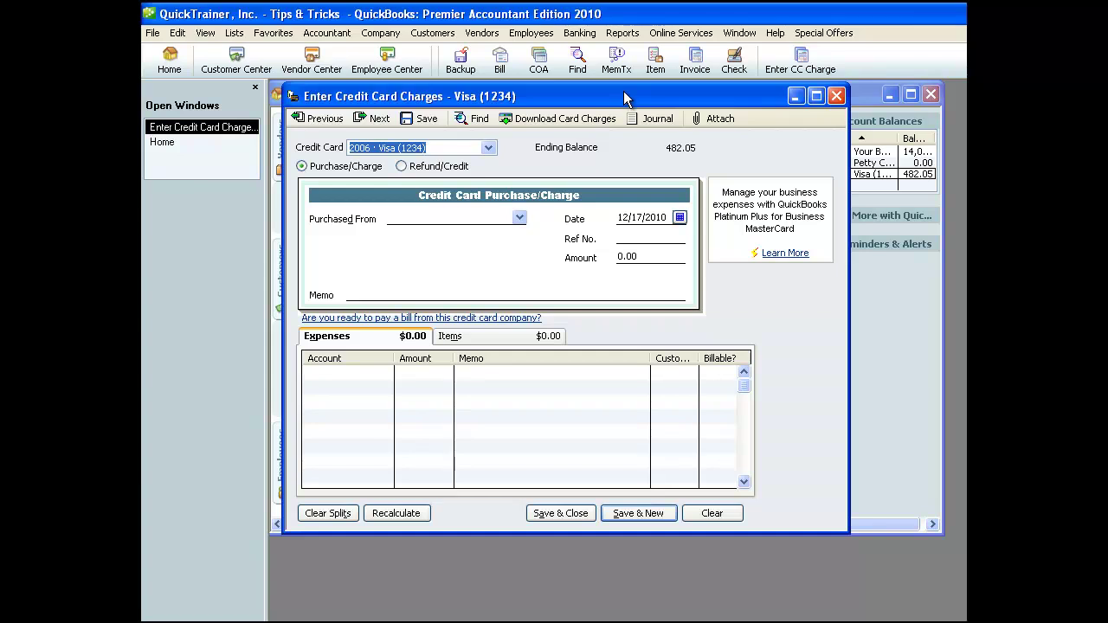
# Bring the 482.05 December Visa bill back up alongside the charge.
pyautogui.click(891, 345)
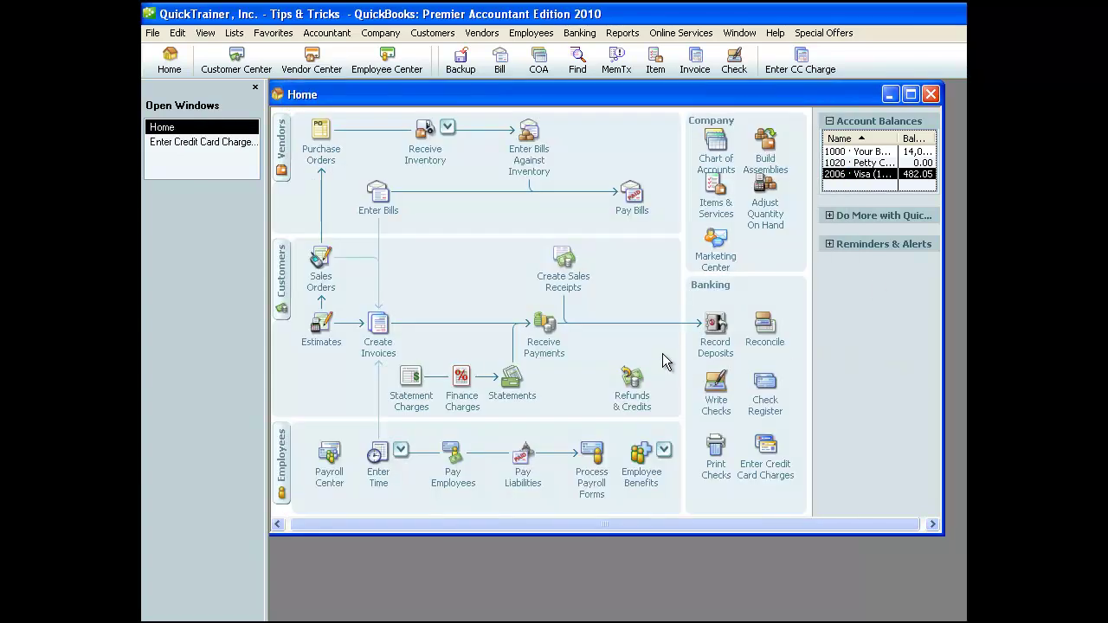
pyautogui.click(377, 192)
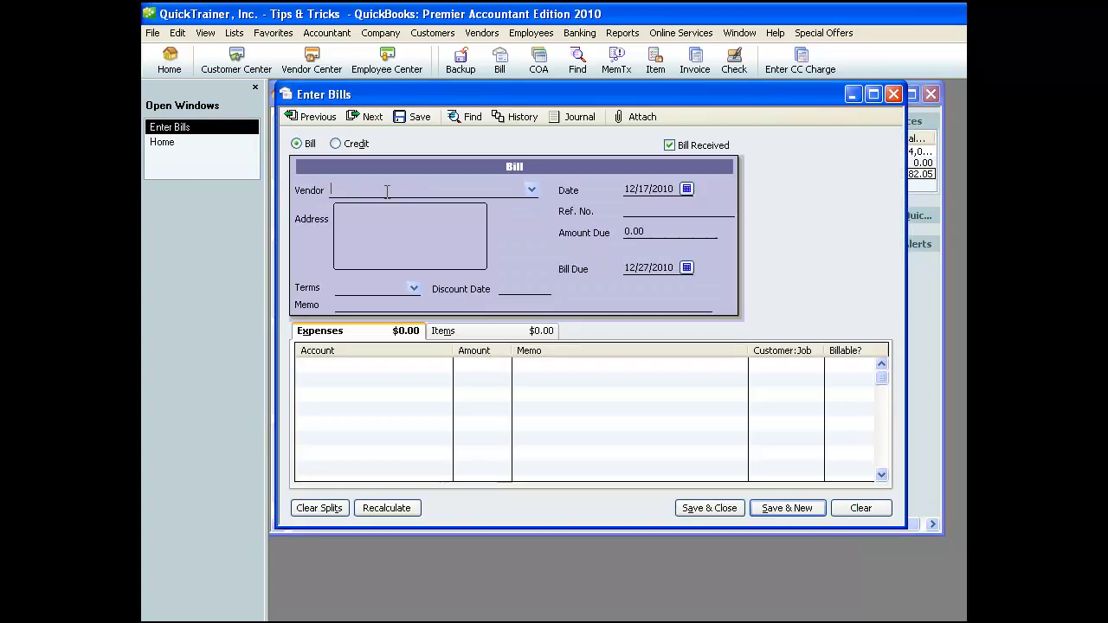
pyautogui.click(313, 116)
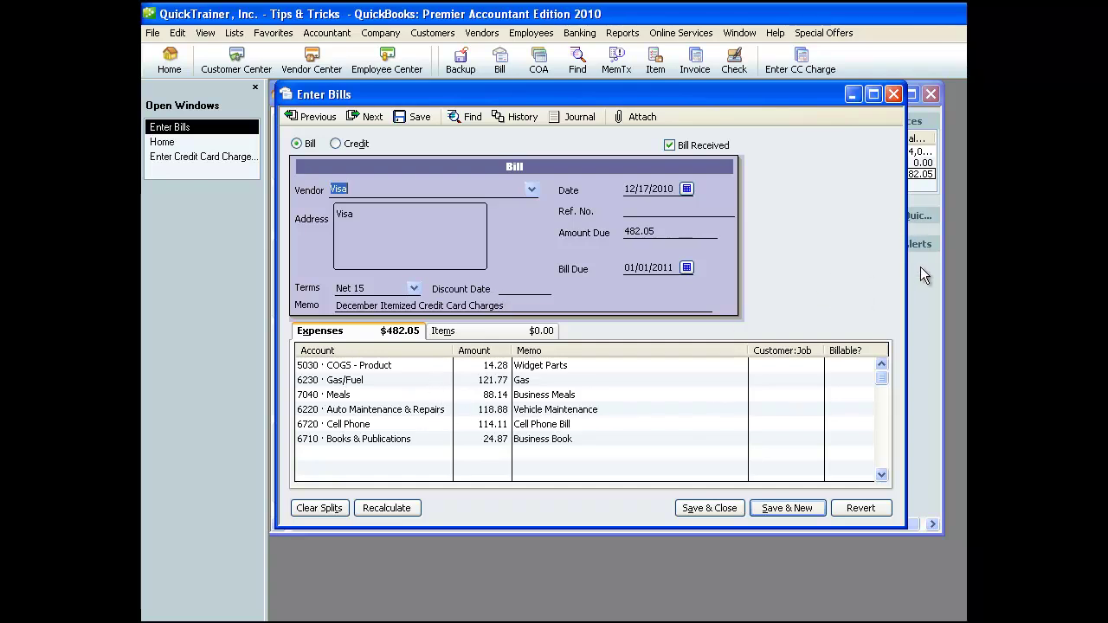
# Save a 24.87 Barnes & Noble Visa charge dated 12/14/2010, then start a new charge.
pyautogui.click(183, 157)
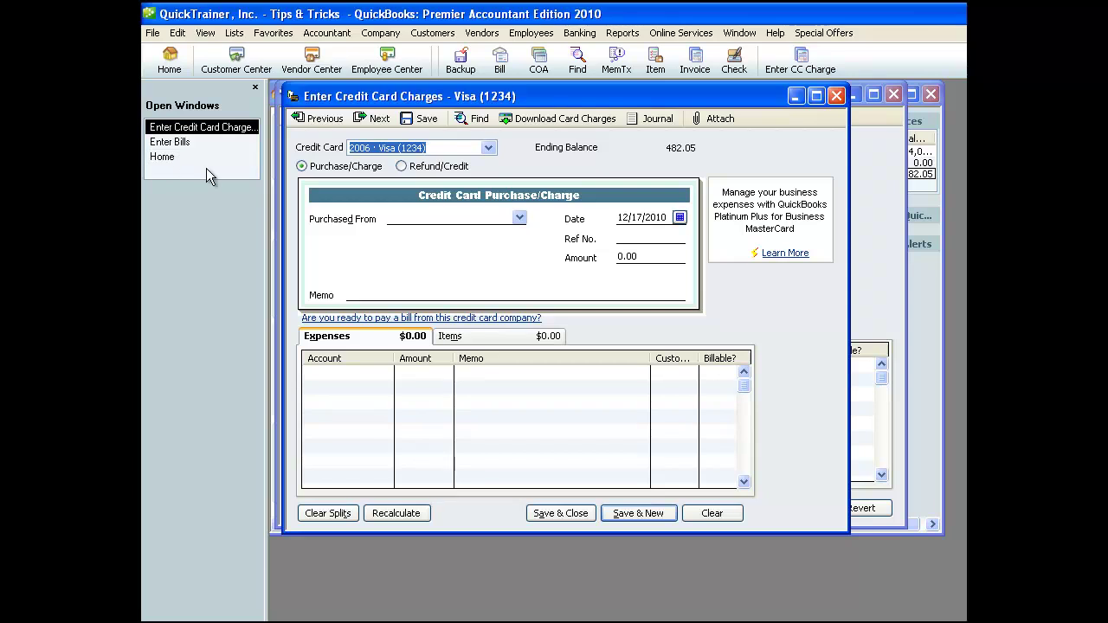
pyautogui.click(408, 217)
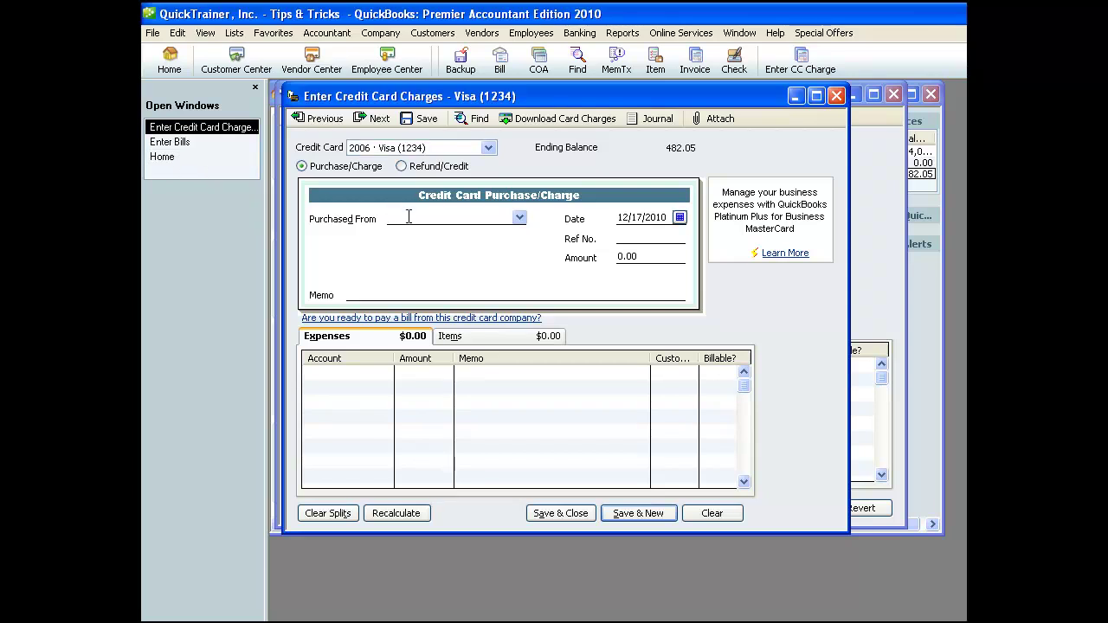
pyautogui.write('Barnes & Noble')
pyautogui.press('Tab')
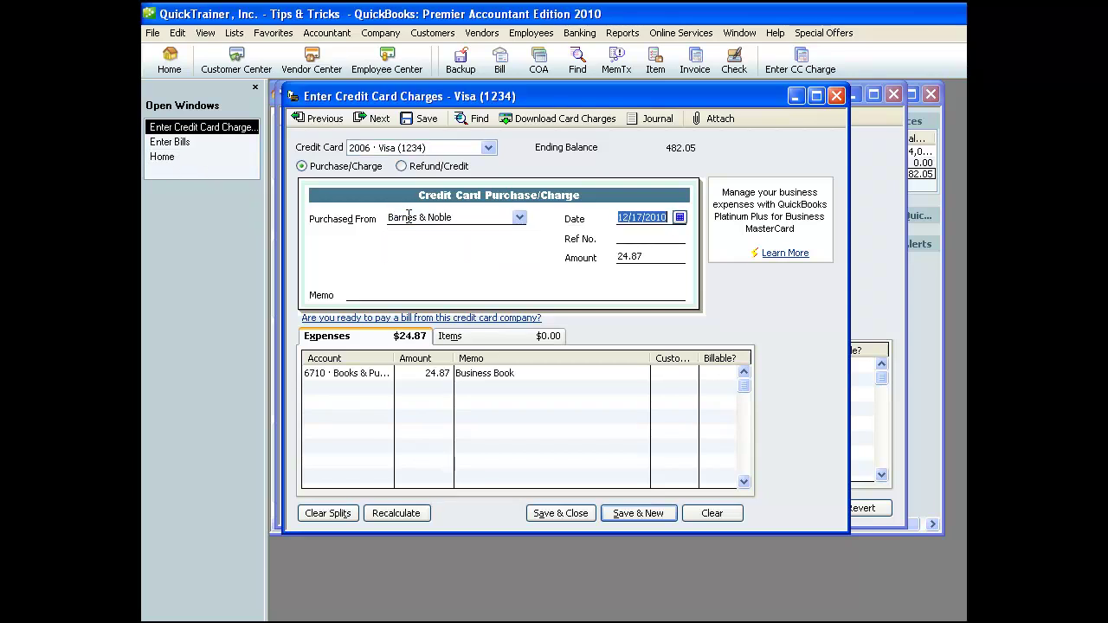
pyautogui.write('12/14/2010')
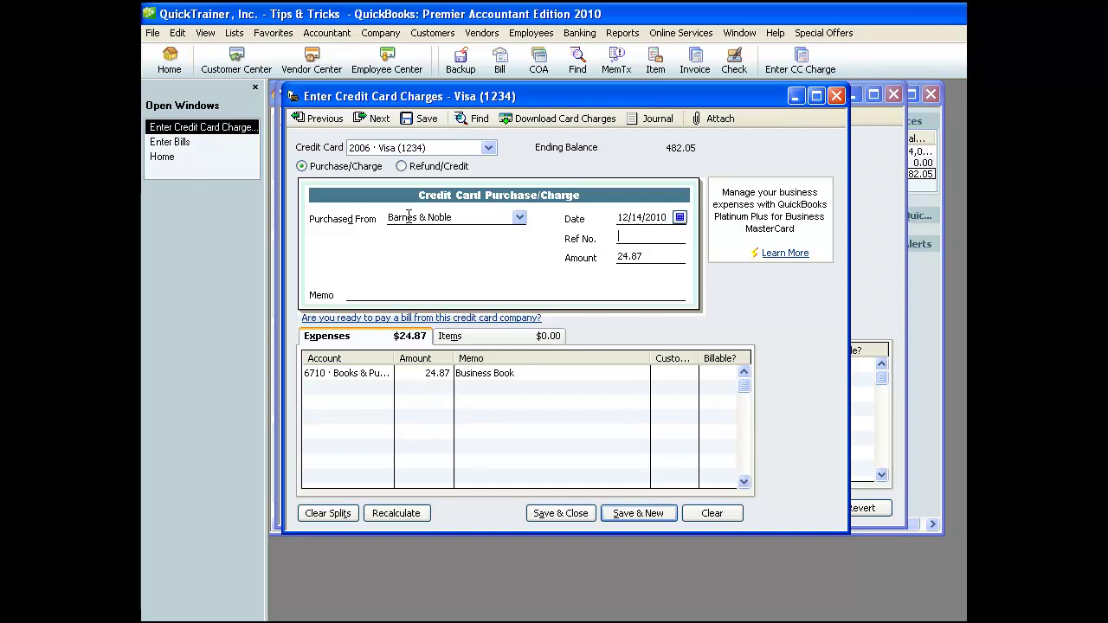
pyautogui.press('Tab')
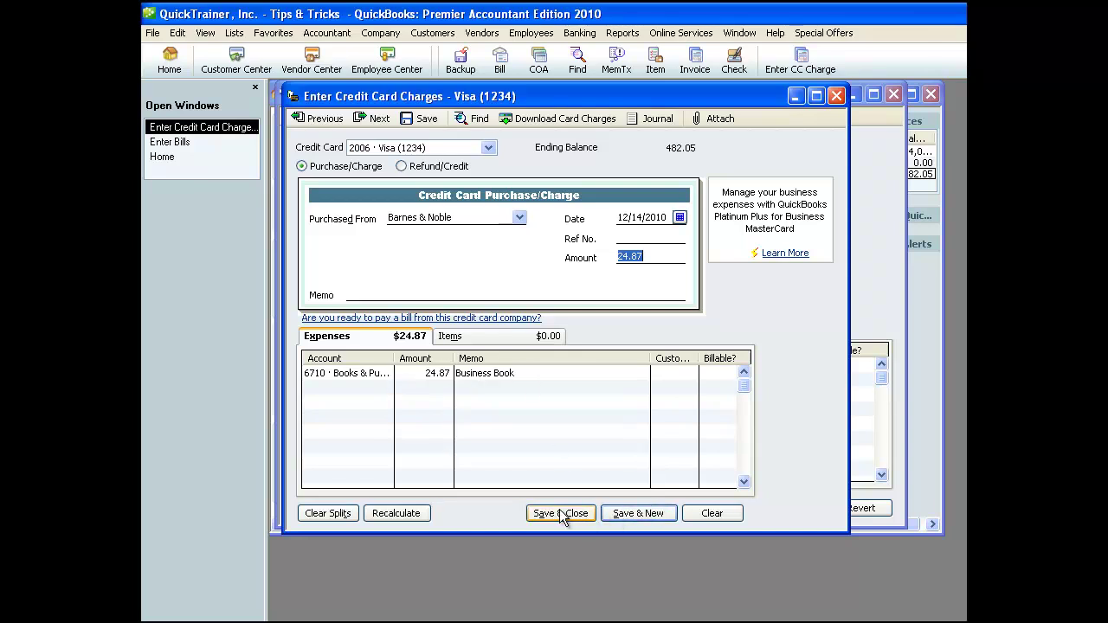
pyautogui.click(641, 514)
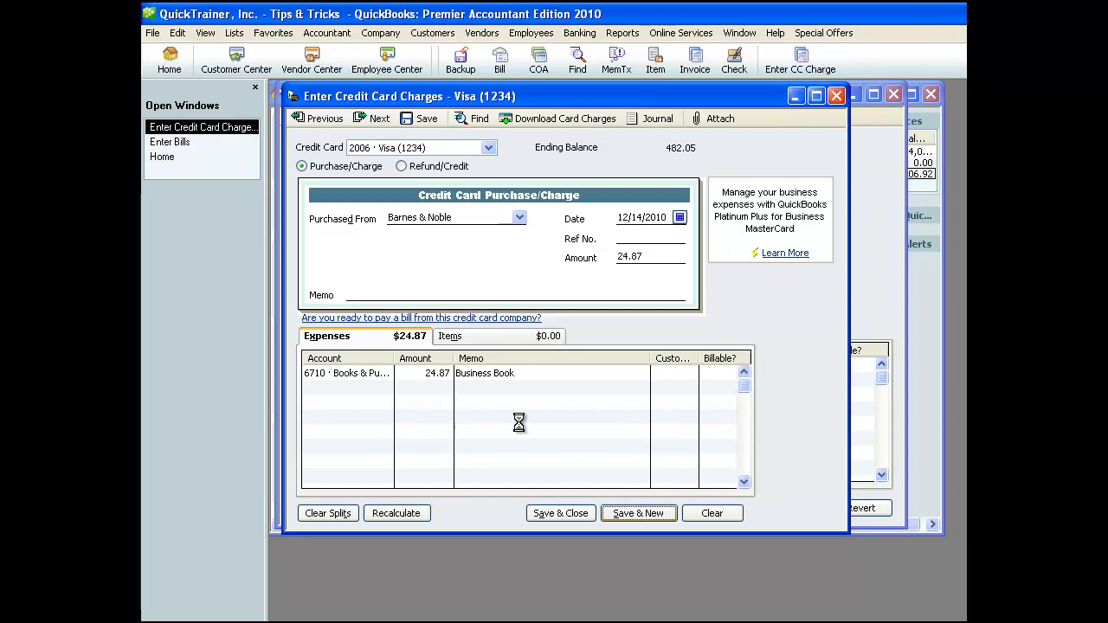
# Browse back through the Barnes & Noble, Verizon Wireless, Chops Deli, Car Repair Place and Go-Gas-Go charges, then close.
pyautogui.click(324, 122)
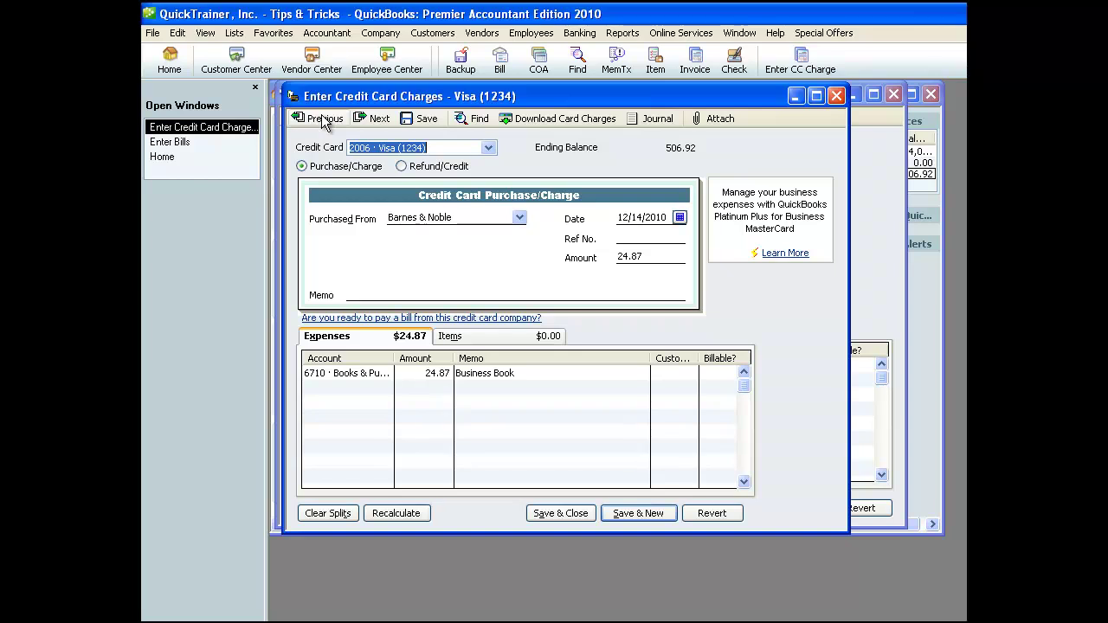
pyautogui.click(323, 122)
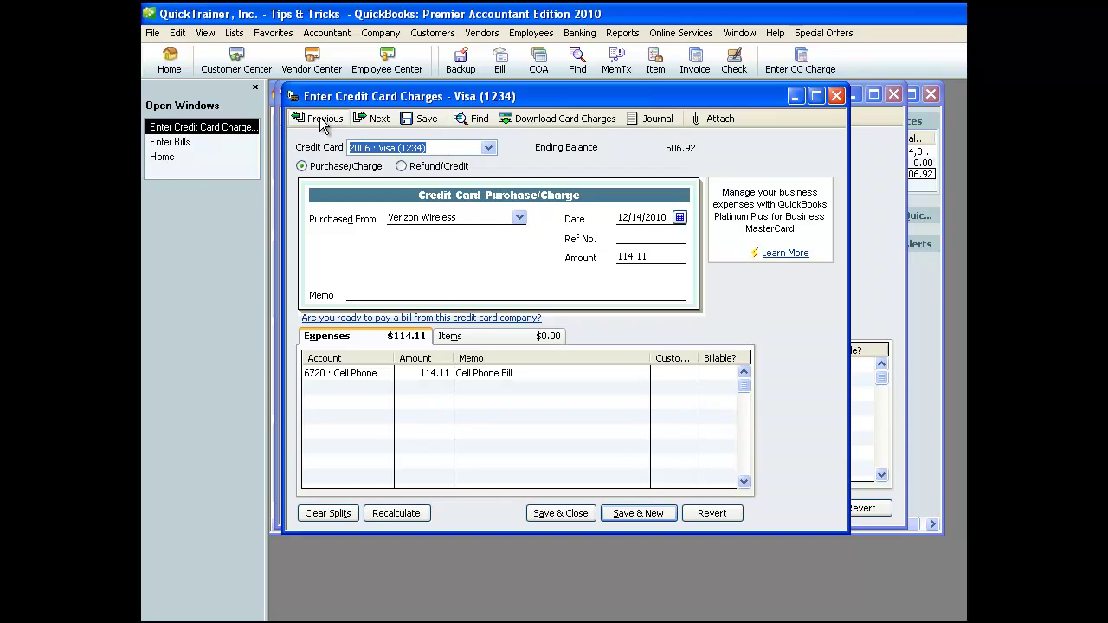
pyautogui.click(323, 121)
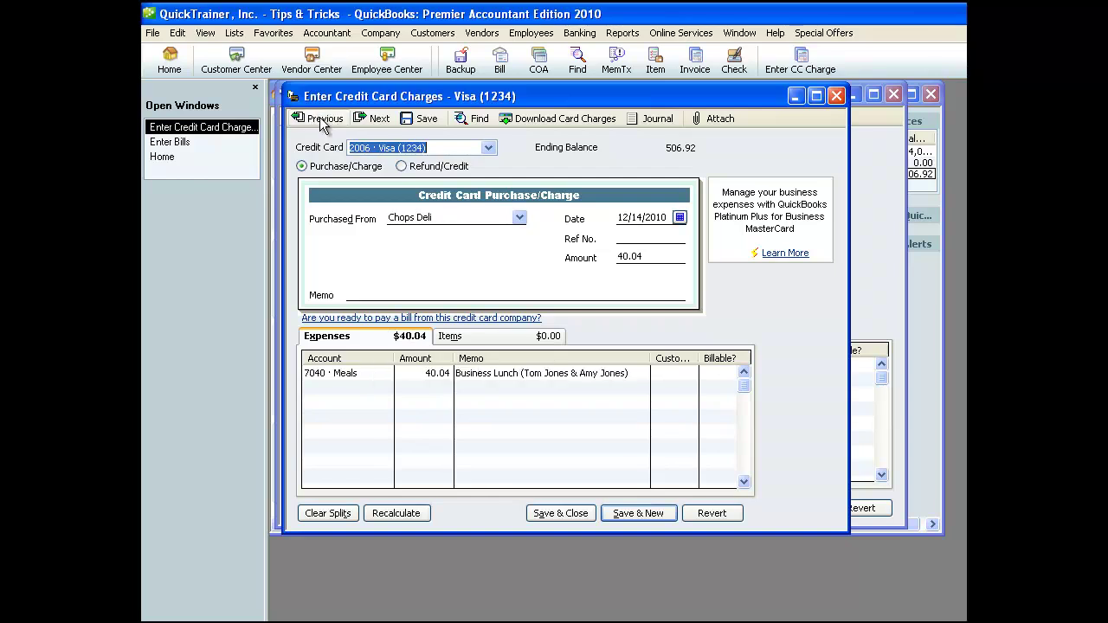
pyautogui.click(323, 121)
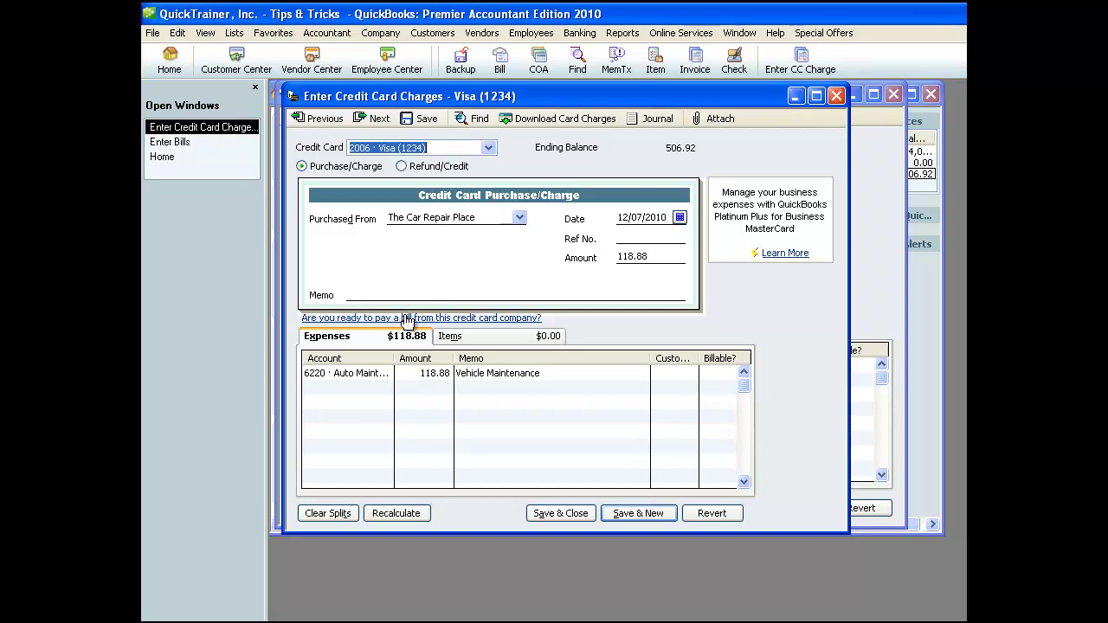
pyautogui.click(323, 121)
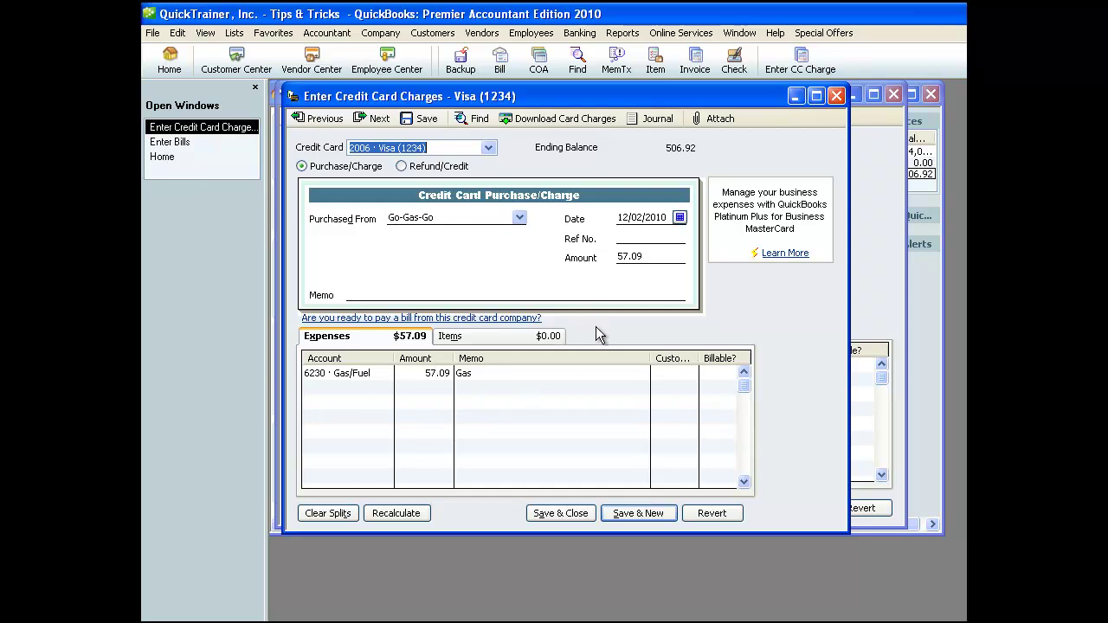
pyautogui.press('Escape')
pyautogui.press('Escape')
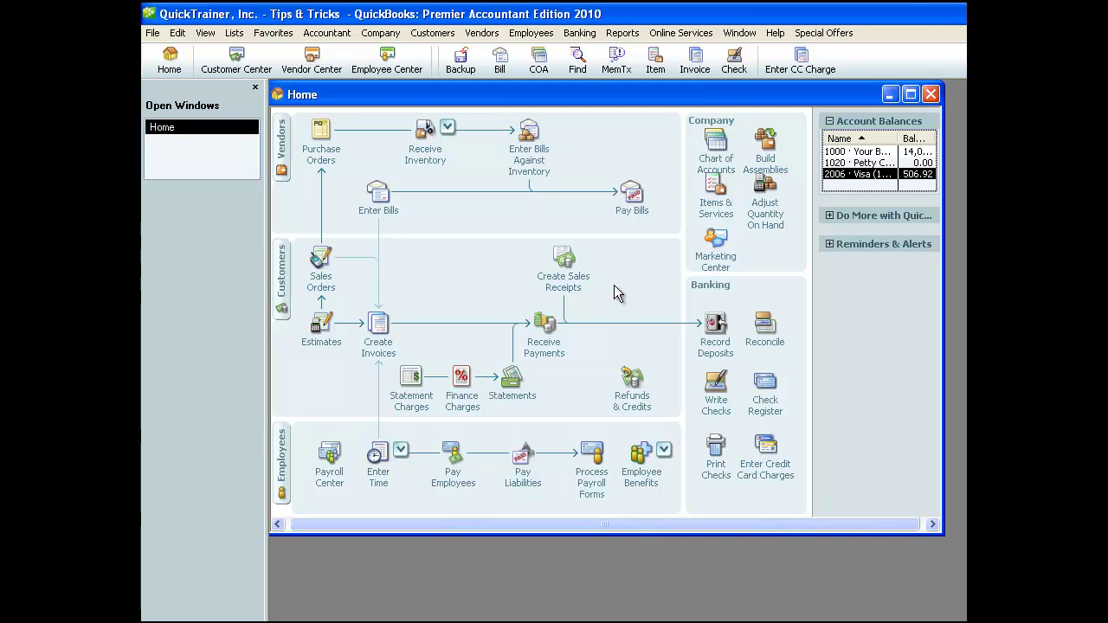
# Start a check to payee Visa, continuing despite Visa's open bill.
pyautogui.click(576, 32)
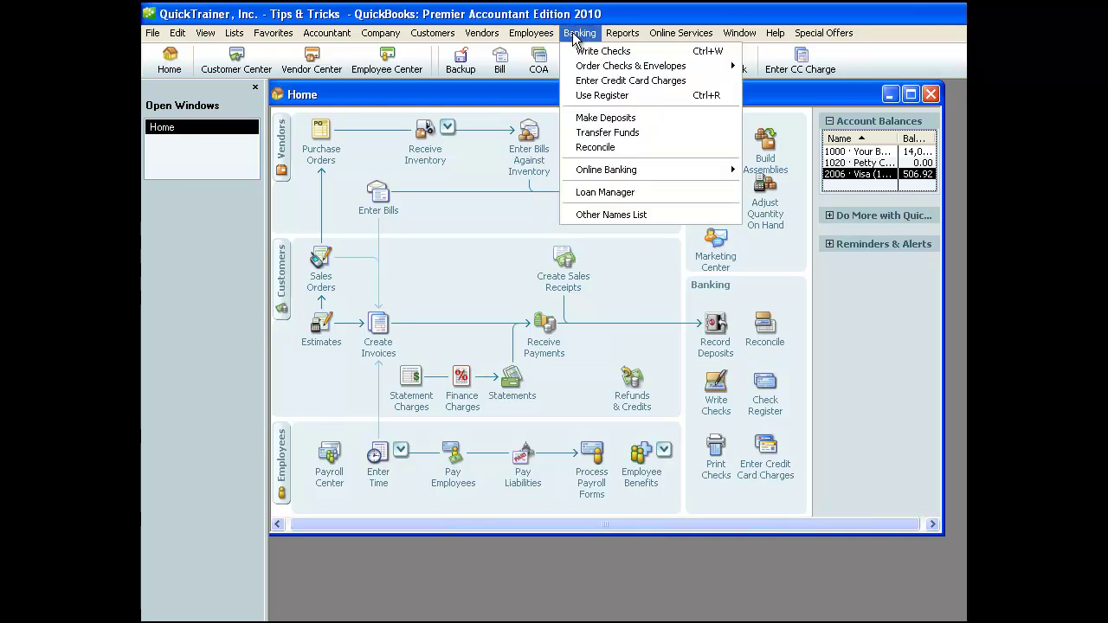
pyautogui.click(587, 52)
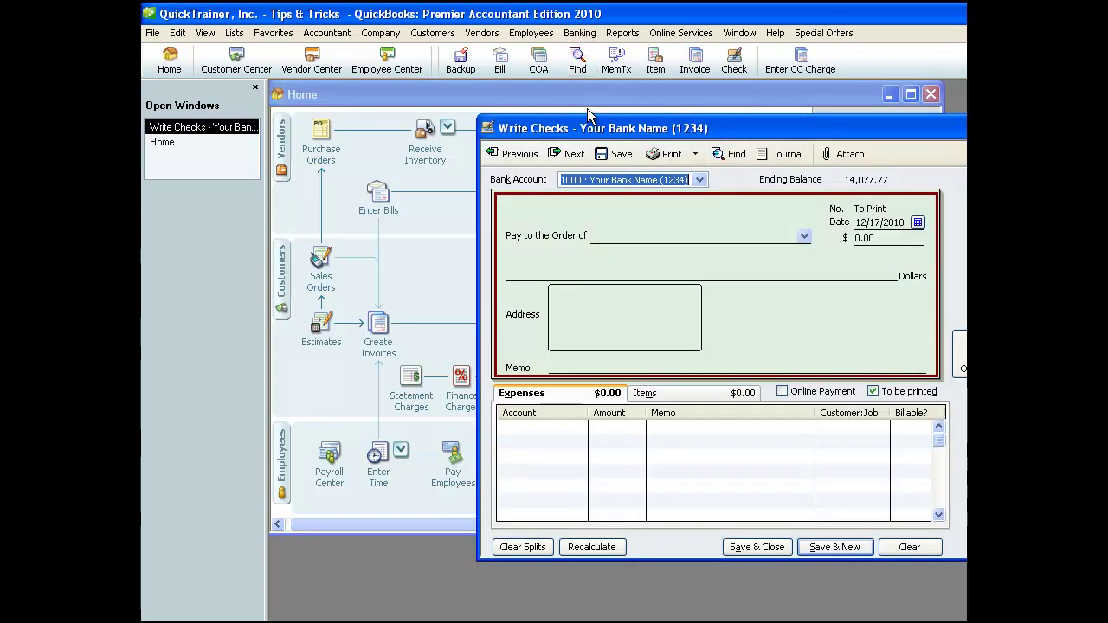
pyautogui.press('Tab')
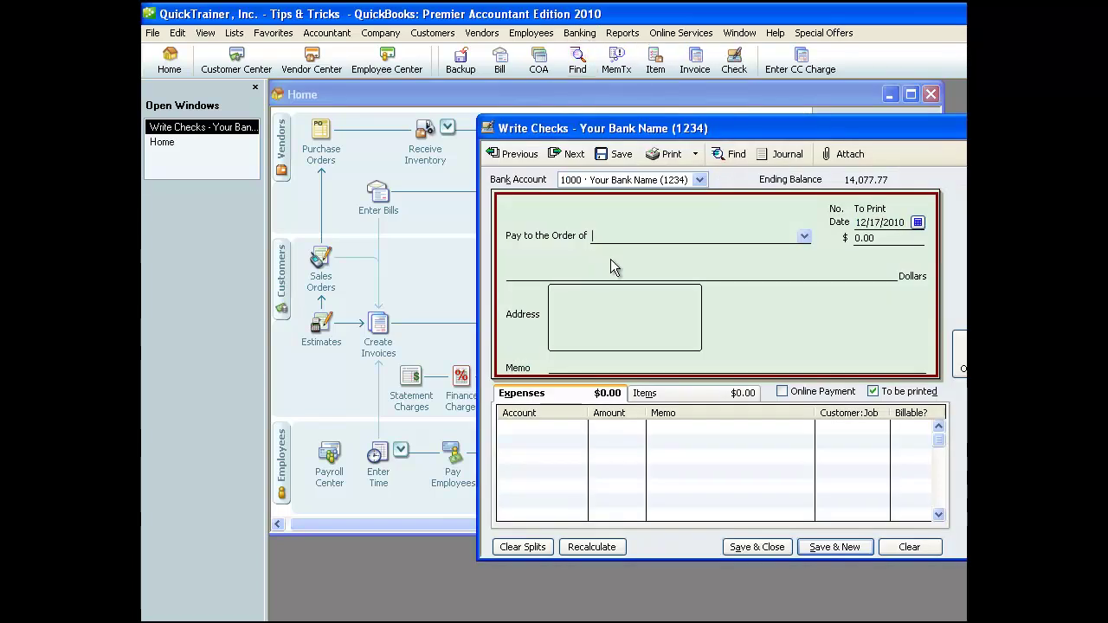
pyautogui.write('Visa')
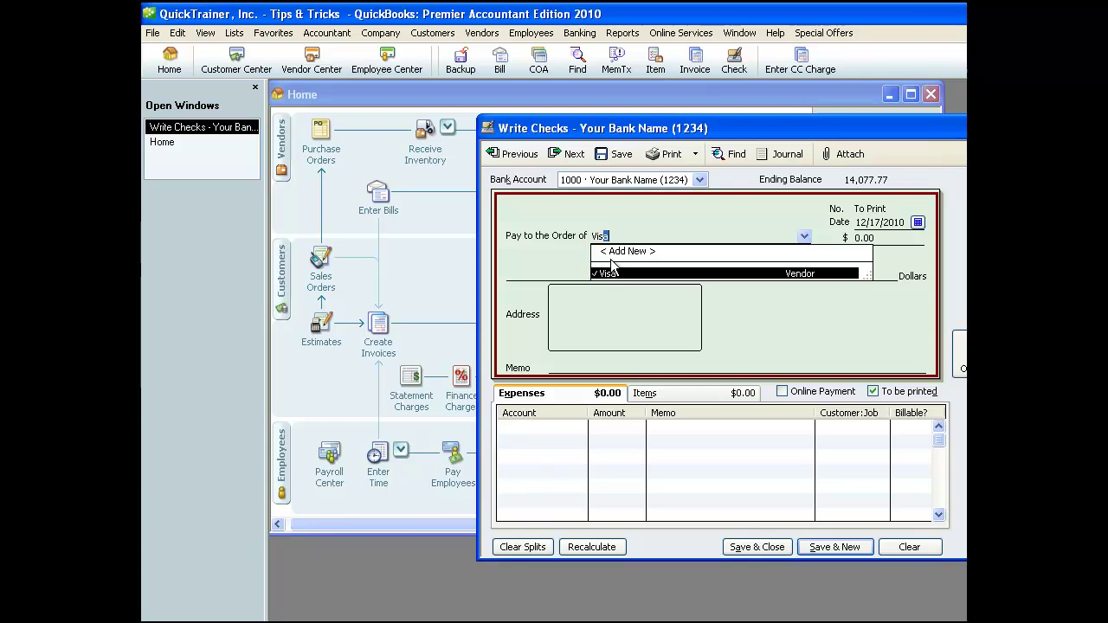
pyautogui.press('Tab')
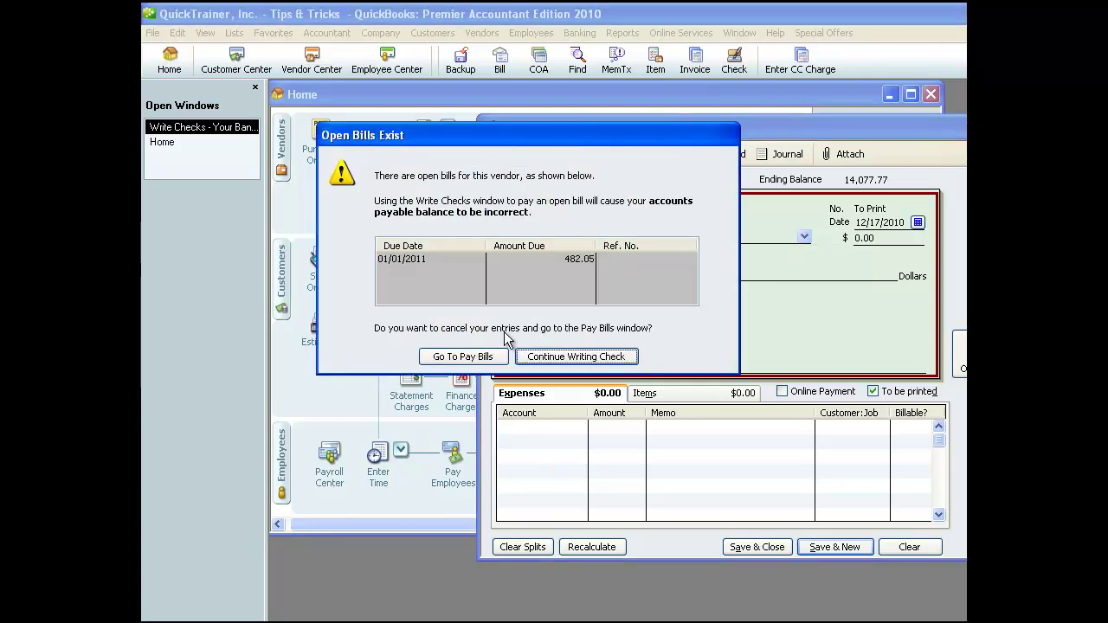
pyautogui.click(530, 354)
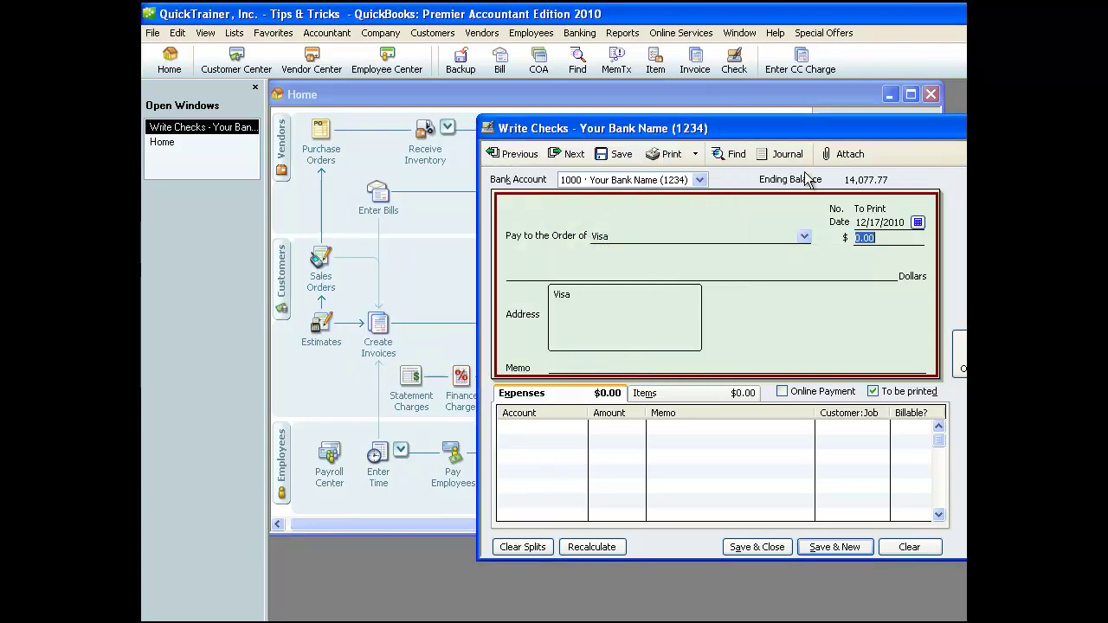
# Make the check 402.00 to account 2006 · Visa with memo 'CC Payment', save and close.
pyautogui.moveTo(829, 128); pyautogui.dragTo(659, 116)
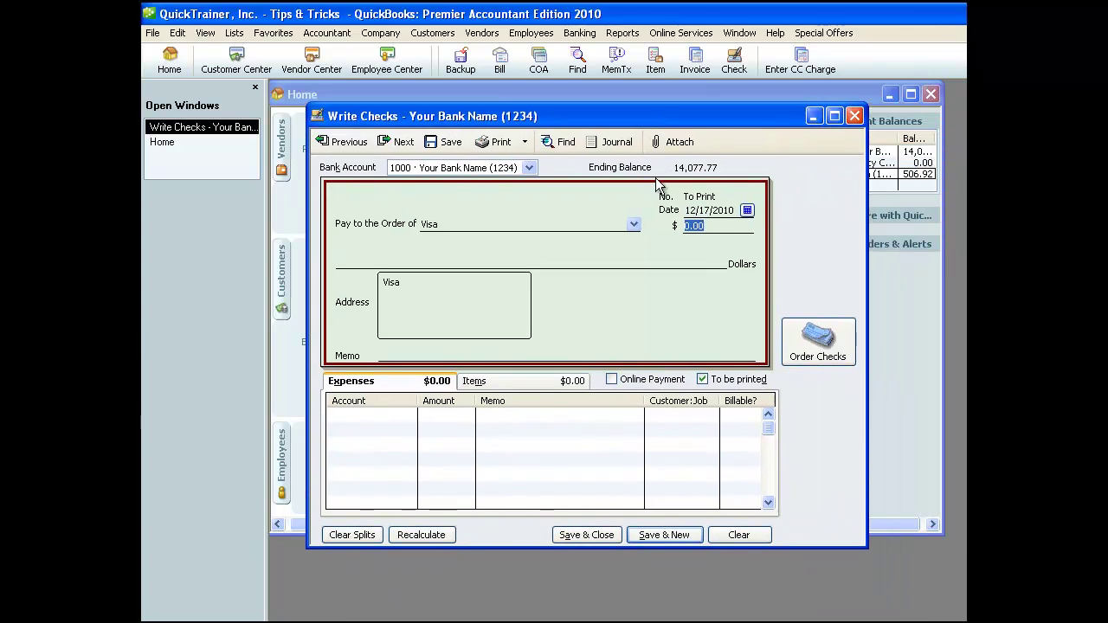
pyautogui.write('402')
pyautogui.press('Tab')
pyautogui.press('Tab')
pyautogui.press('Tab')
pyautogui.press('Tab')
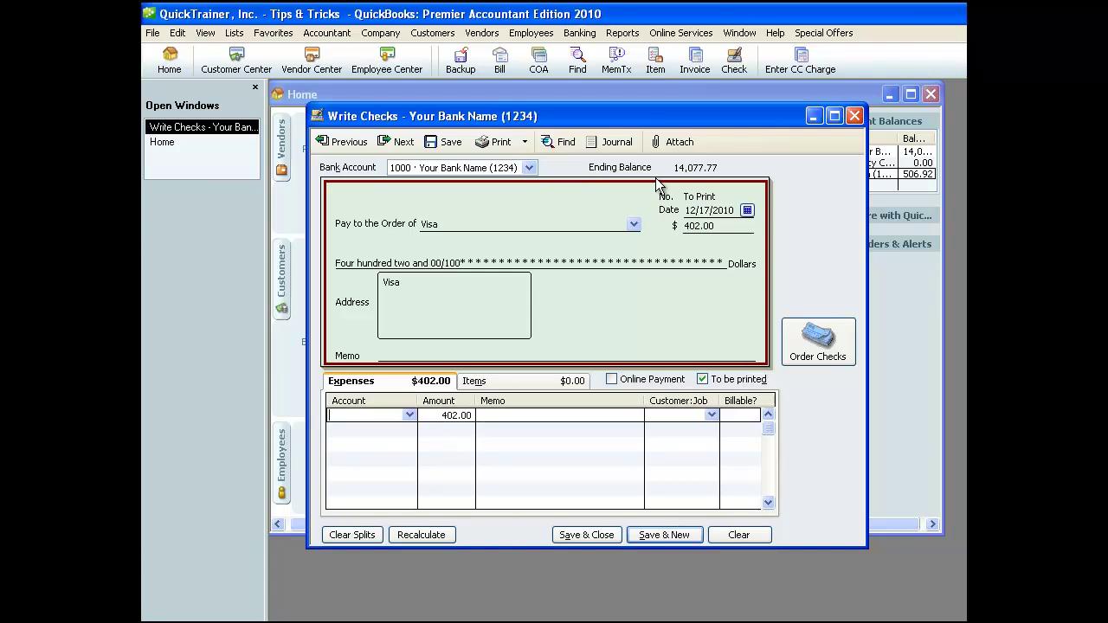
pyautogui.write('2006')
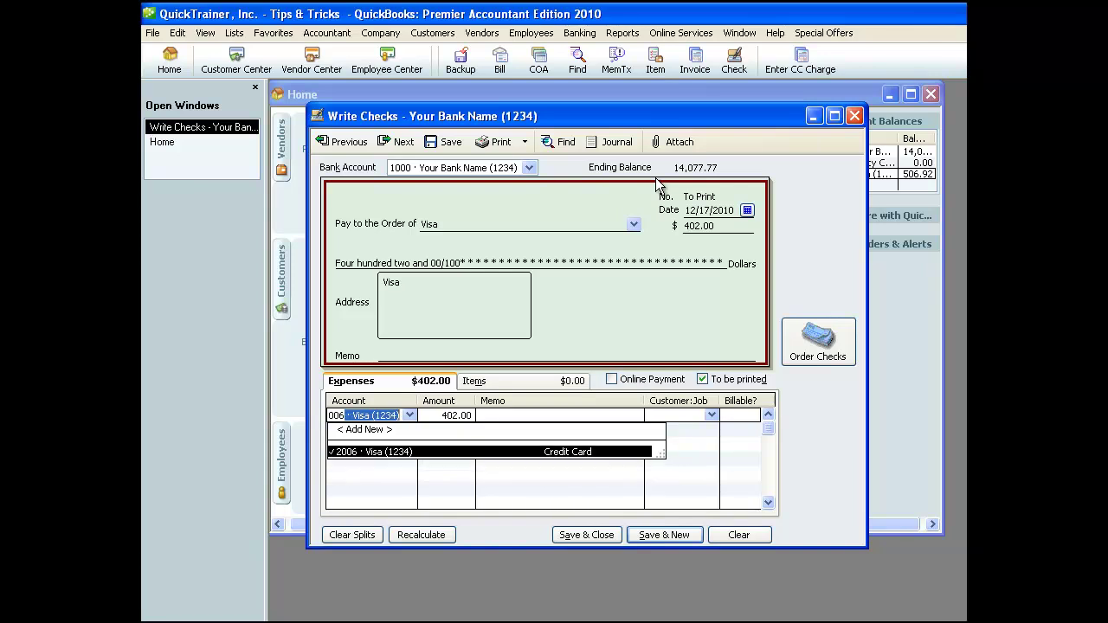
pyautogui.press('Tab')
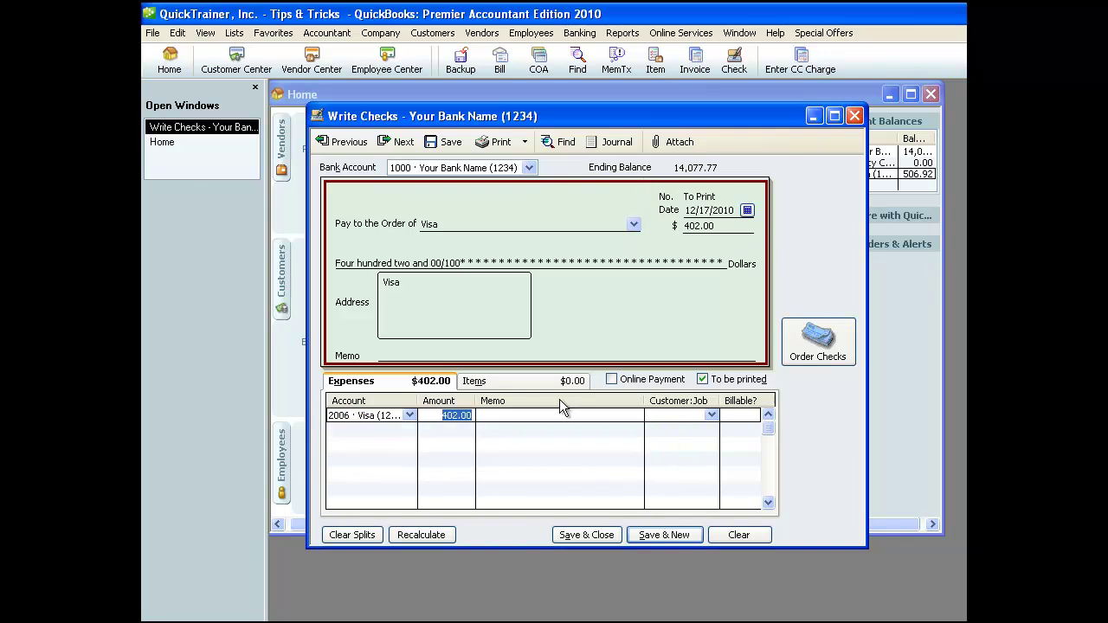
pyautogui.press('Tab')
pyautogui.write('CC Payment')
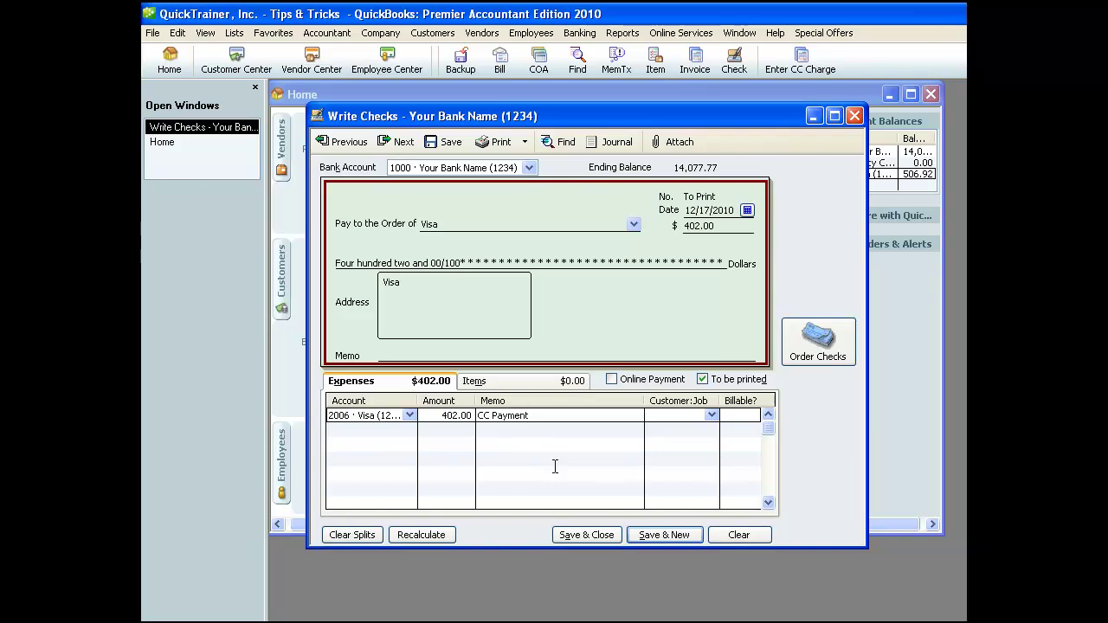
pyautogui.hotkey('alt', 's')
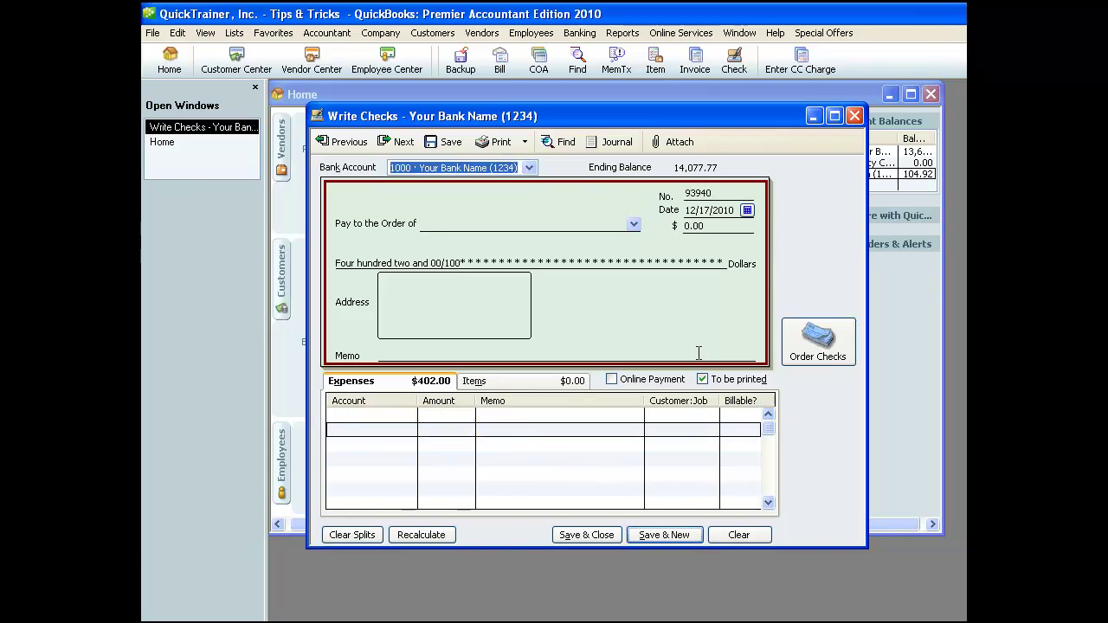
pyautogui.press('Escape')
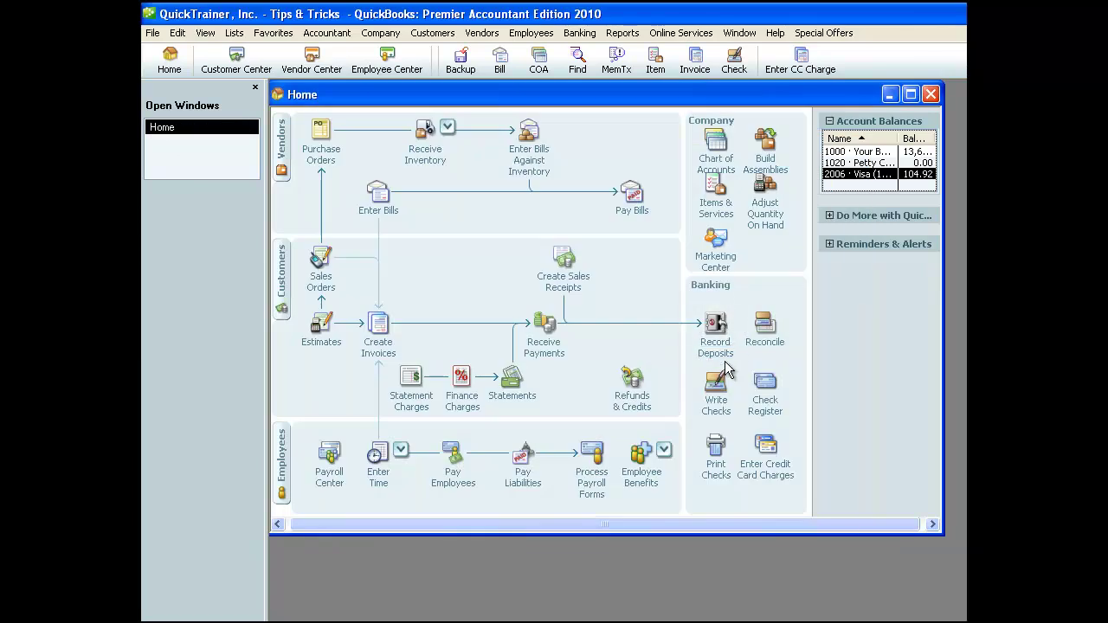
# Pick 2006 · Visa (1234) to reconcile, confirm the 63.63 ending balance, and continue.
pyautogui.click(762, 324)
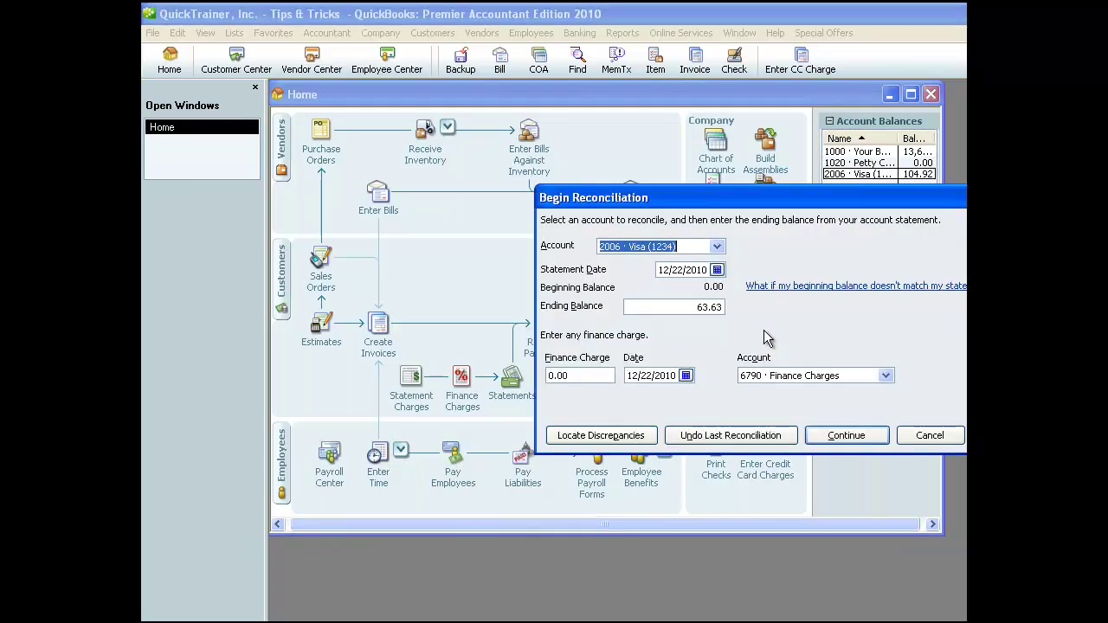
pyautogui.click(718, 249)
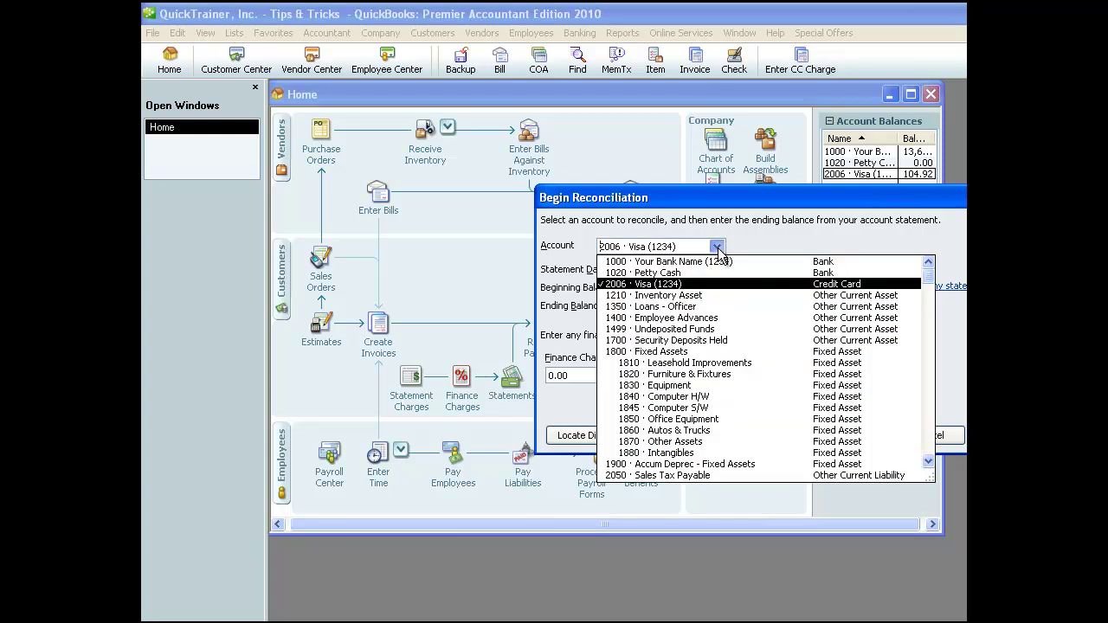
pyautogui.click(665, 284)
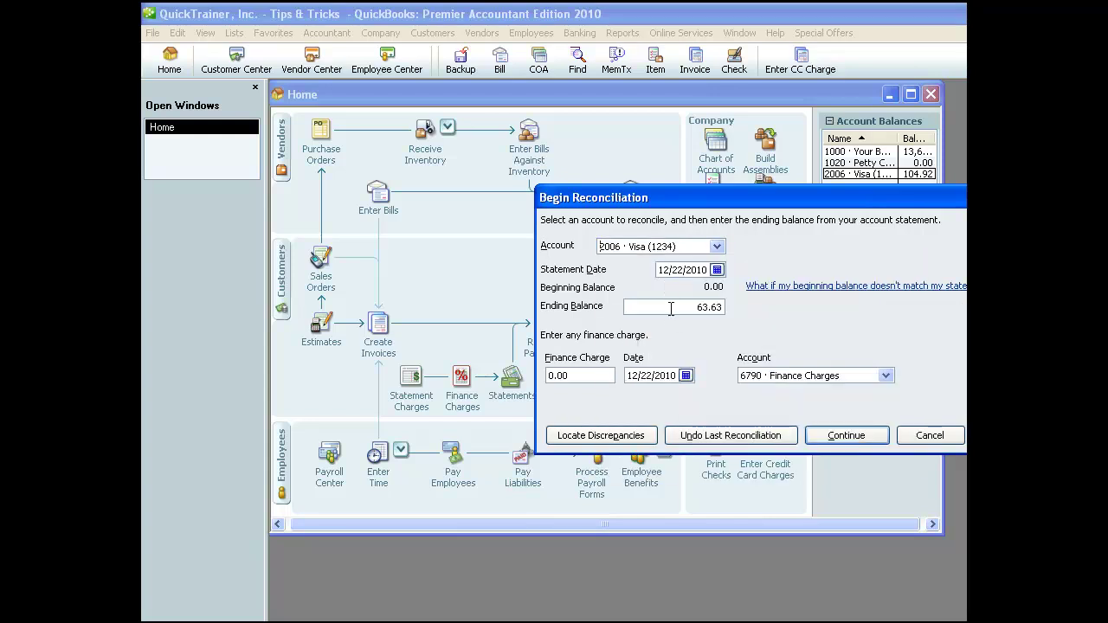
pyautogui.moveTo(671, 307); pyautogui.dragTo(732, 312)
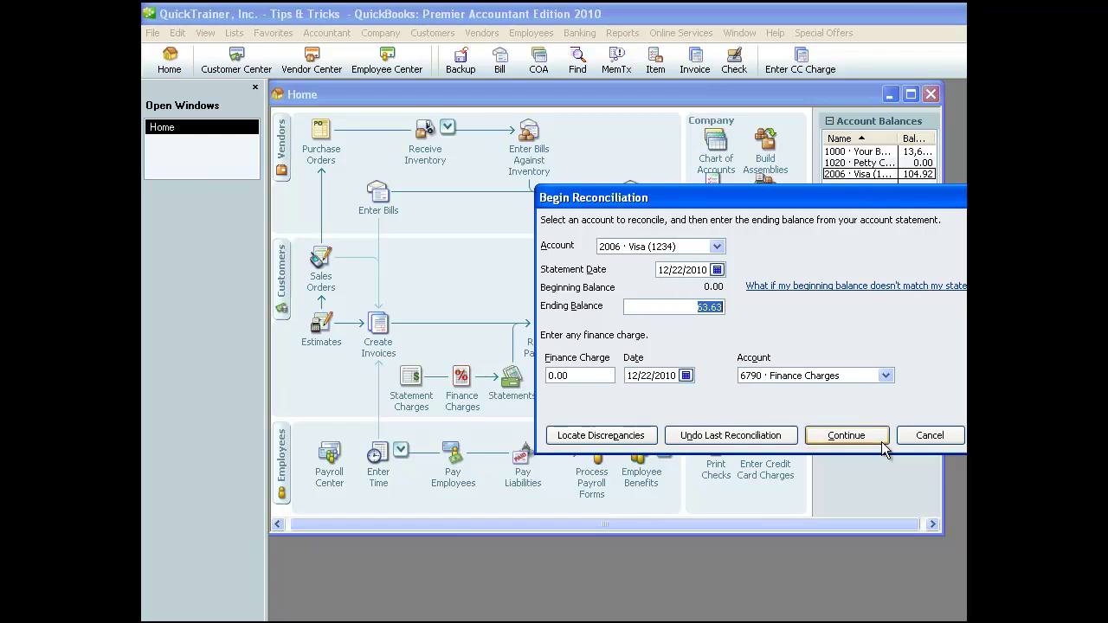
pyautogui.click(844, 435)
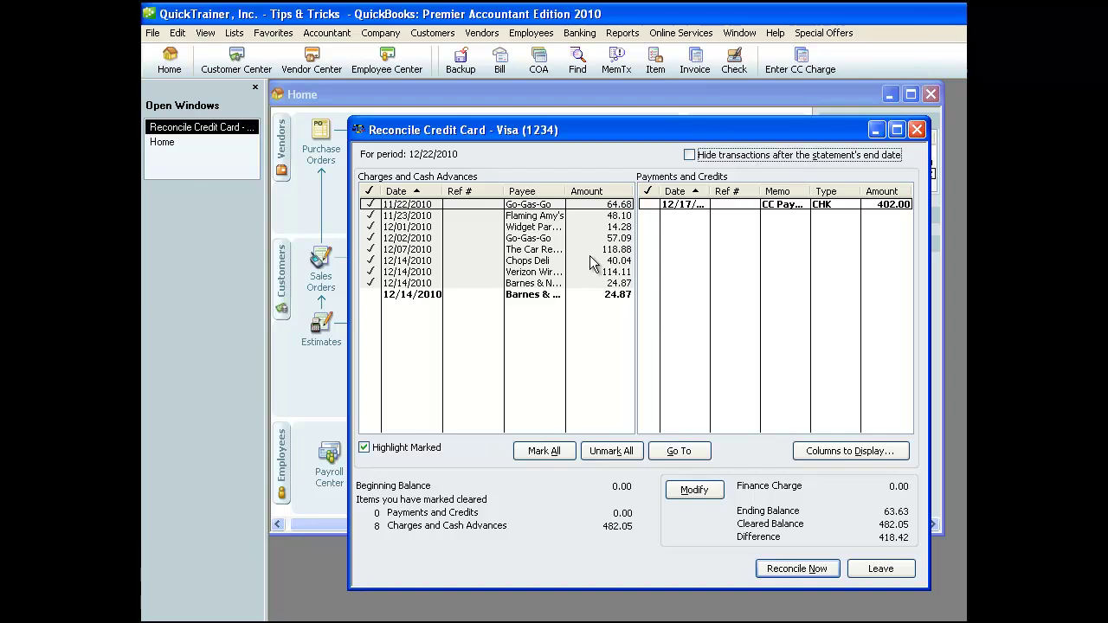
# Clear the 24.87 Barnes & Noble charge and the 402.00 CC Payment.
pyautogui.click(411, 296)
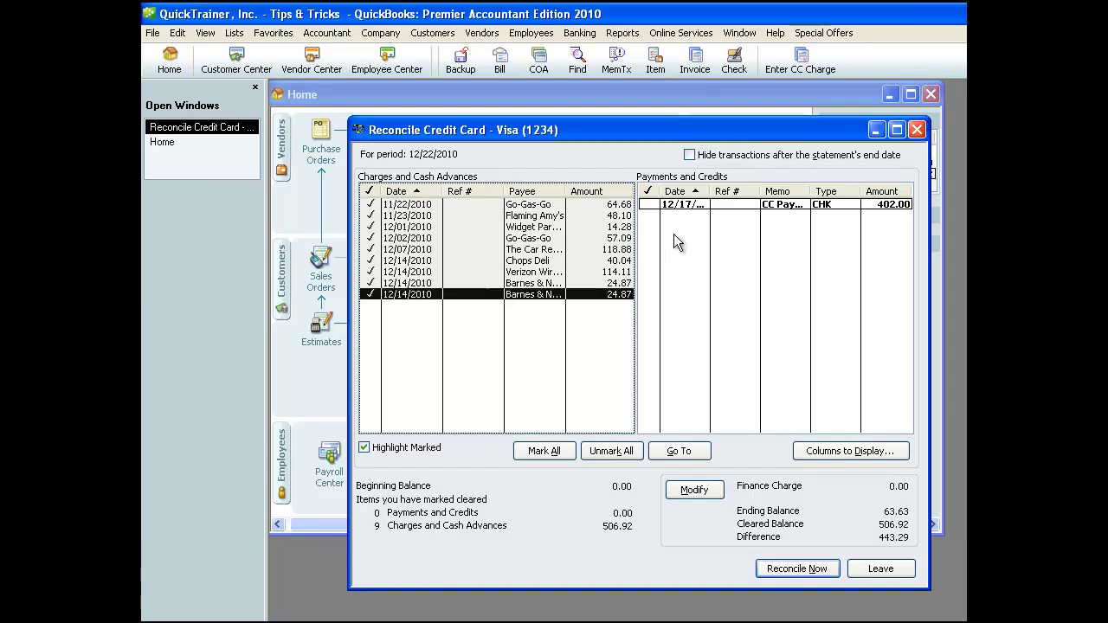
pyautogui.click(680, 205)
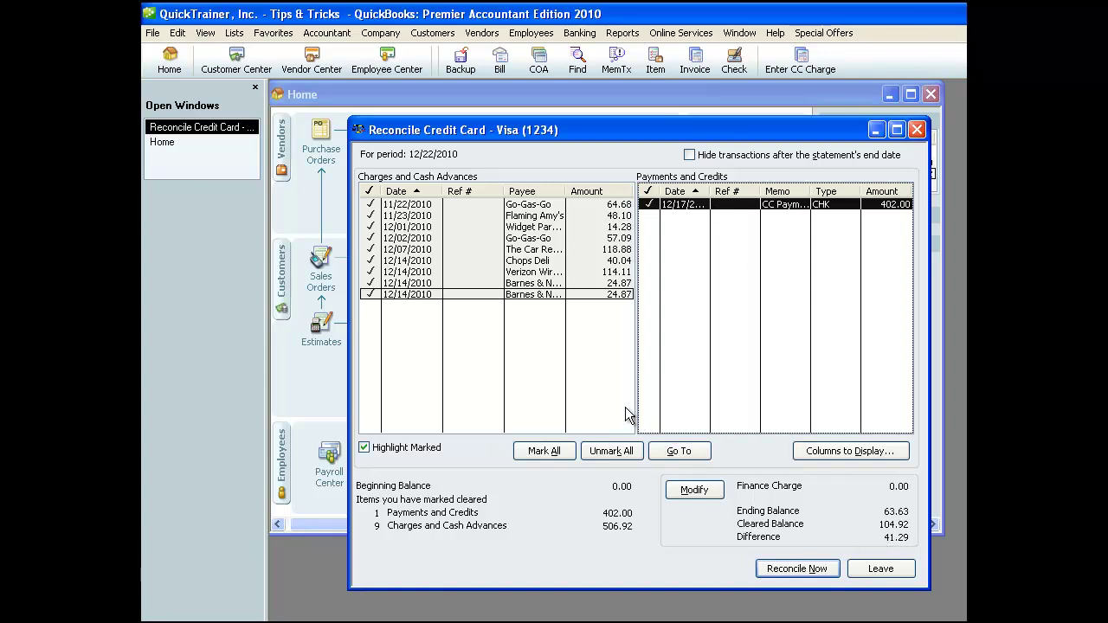
# Enter and save a 24.87 Barnes & Noble refund/credit on the Visa card.
pyautogui.doubleClick(541, 271)
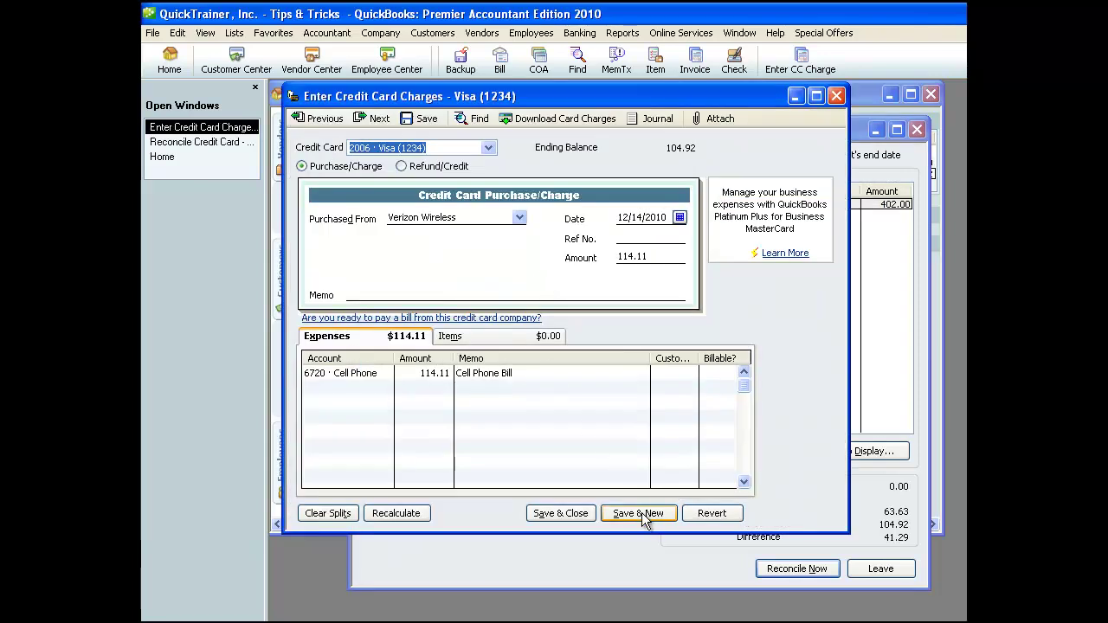
pyautogui.click(638, 513)
pyautogui.press('Tab')
pyautogui.press('Tab')
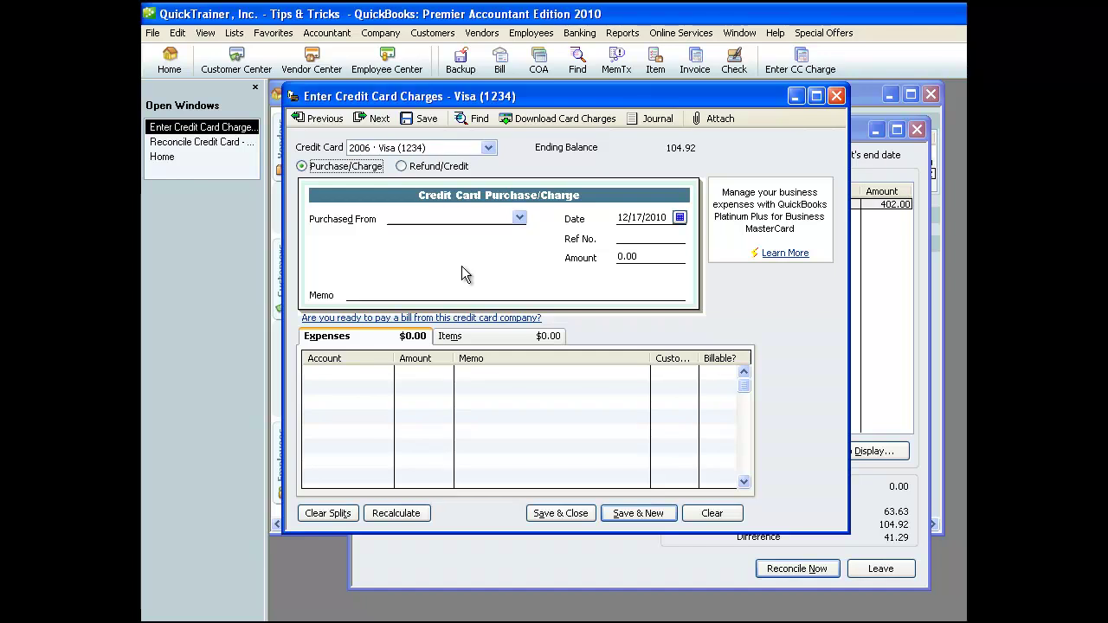
pyautogui.press('Tab')
pyautogui.write('Barnes & Noble')
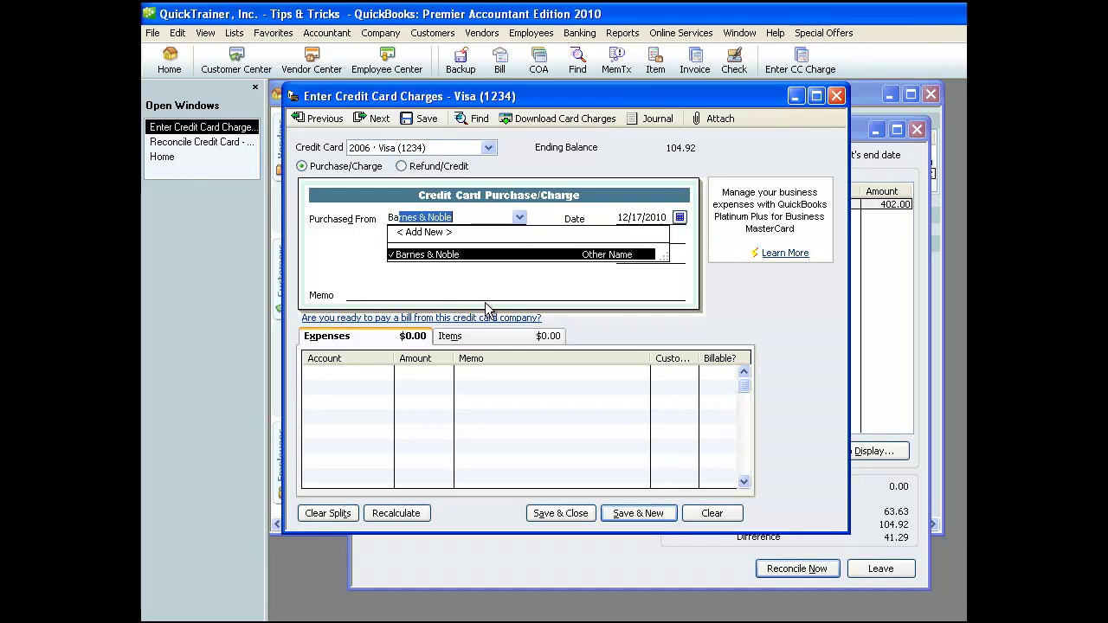
pyautogui.press('Tab')
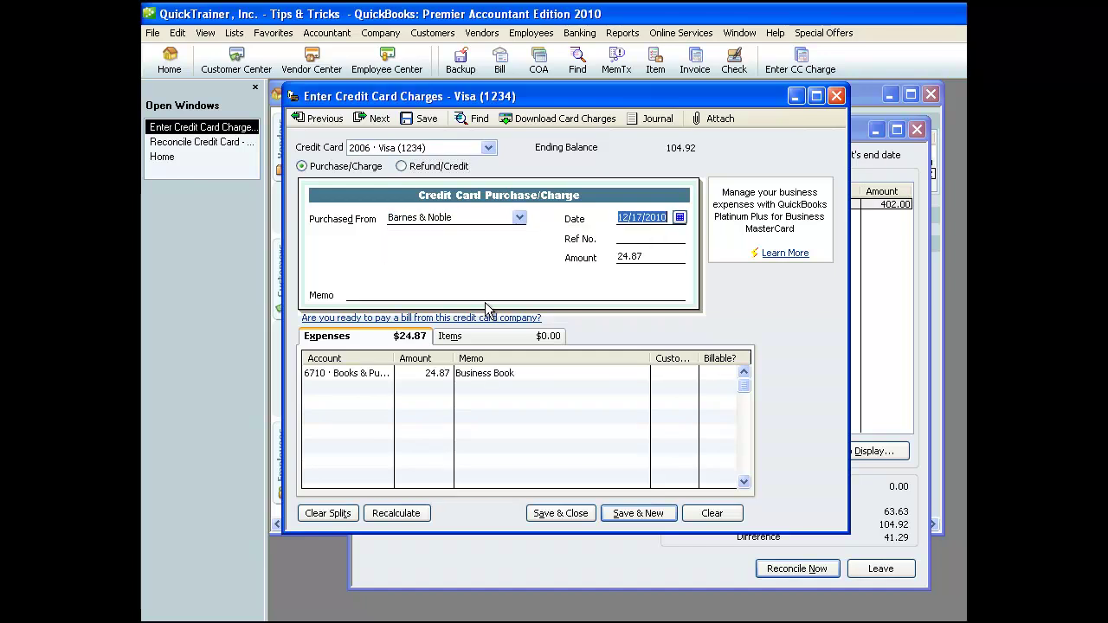
pyautogui.click(403, 167)
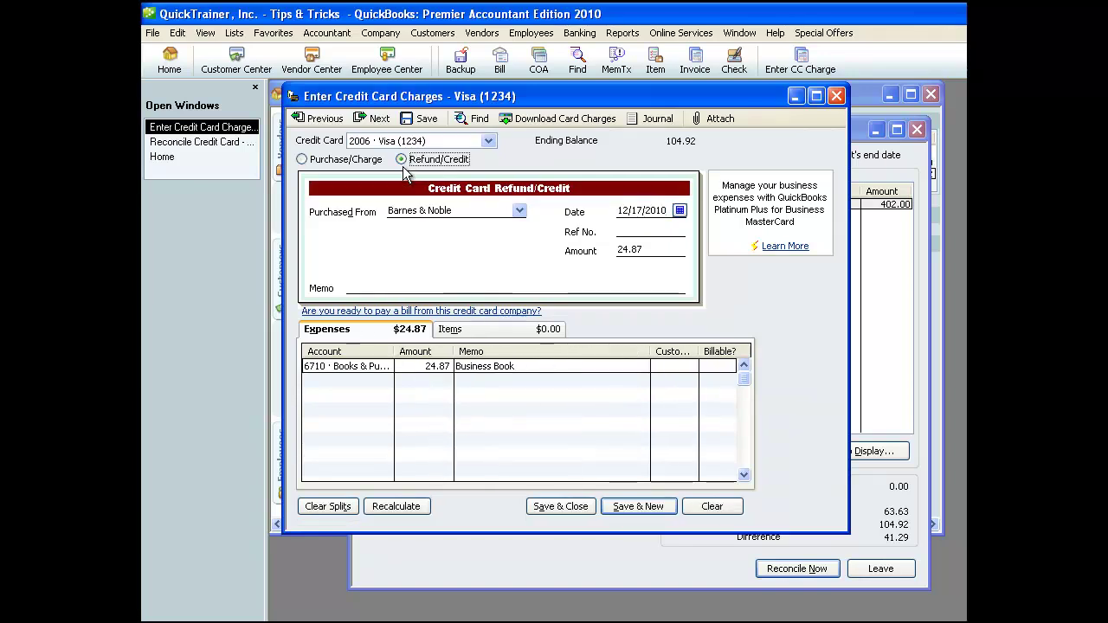
pyautogui.moveTo(651, 249); pyautogui.dragTo(586, 246)
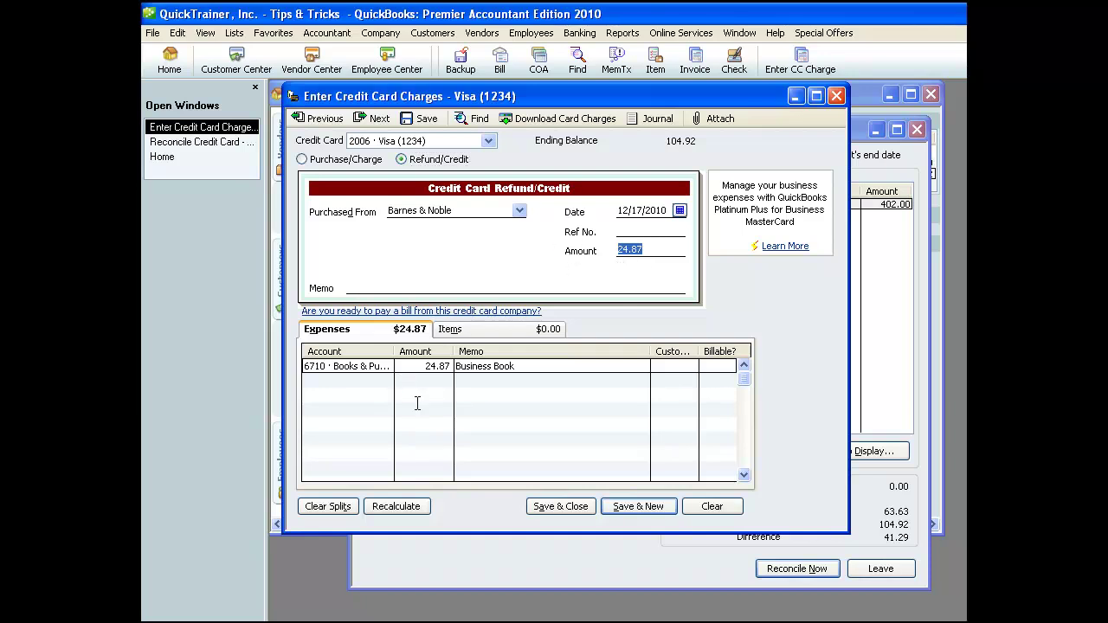
pyautogui.click(563, 507)
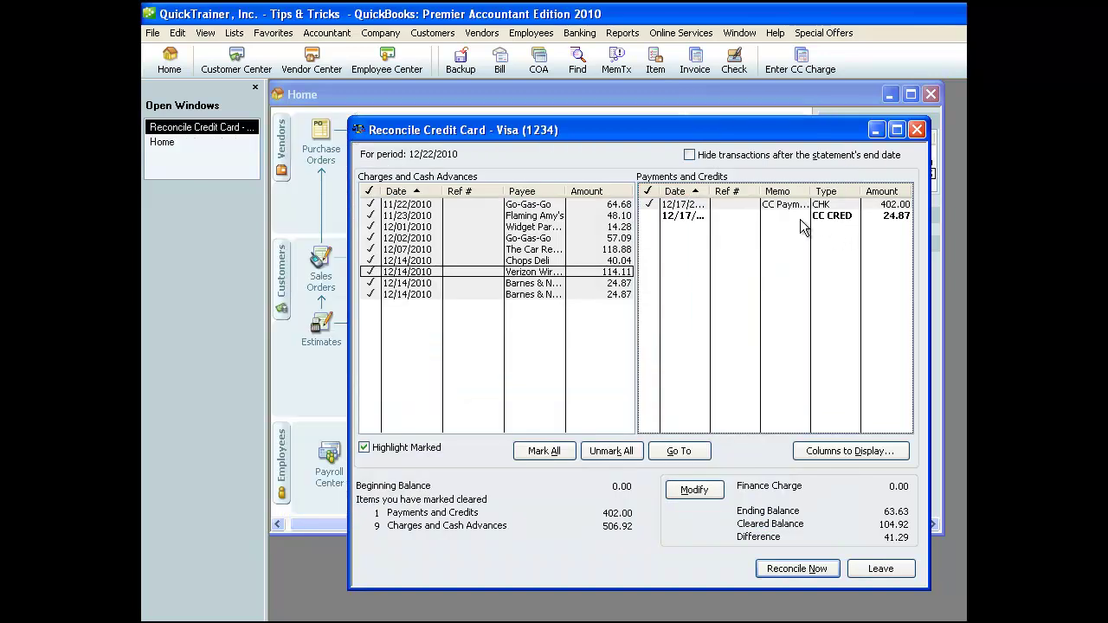
# Clear the 12/17 CC CRED 24.87 refund, then leave the reconciliation.
pyautogui.click(816, 216)
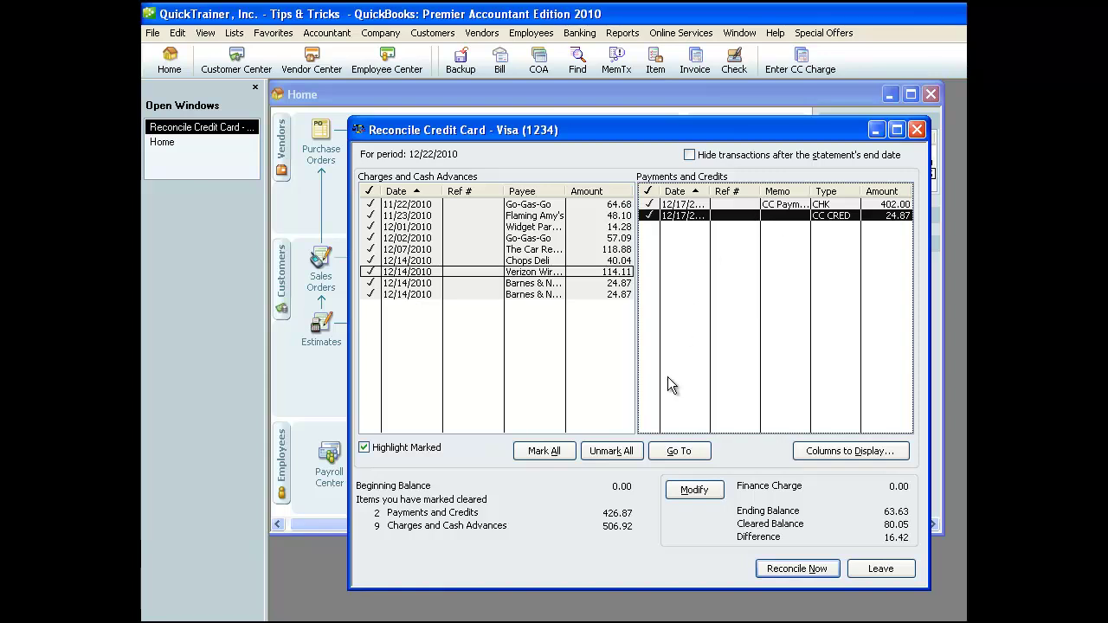
pyautogui.press('Escape')
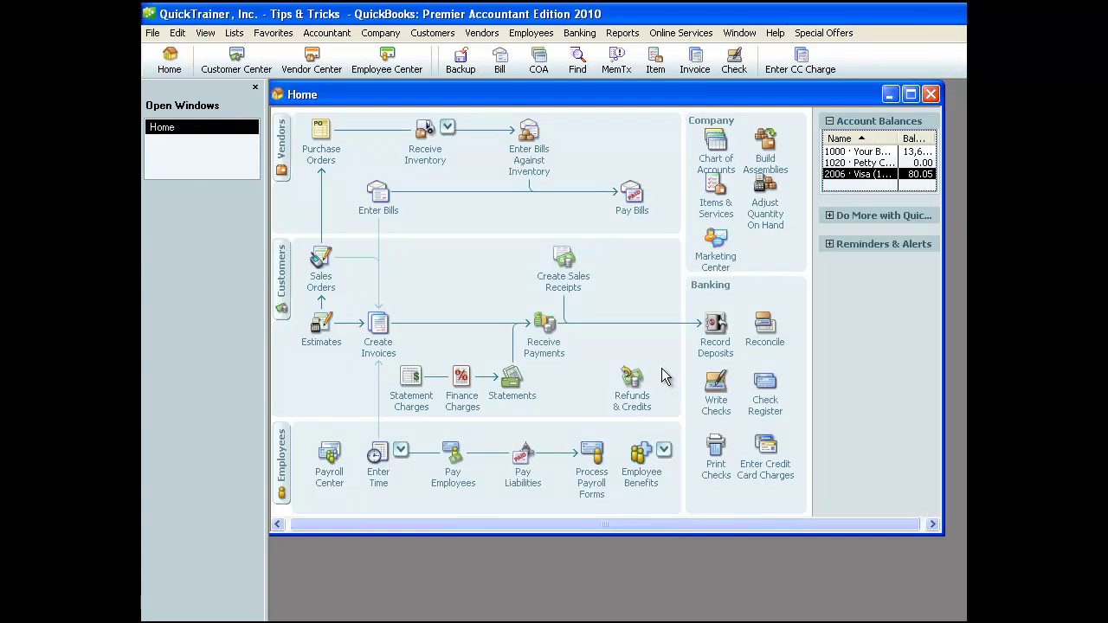